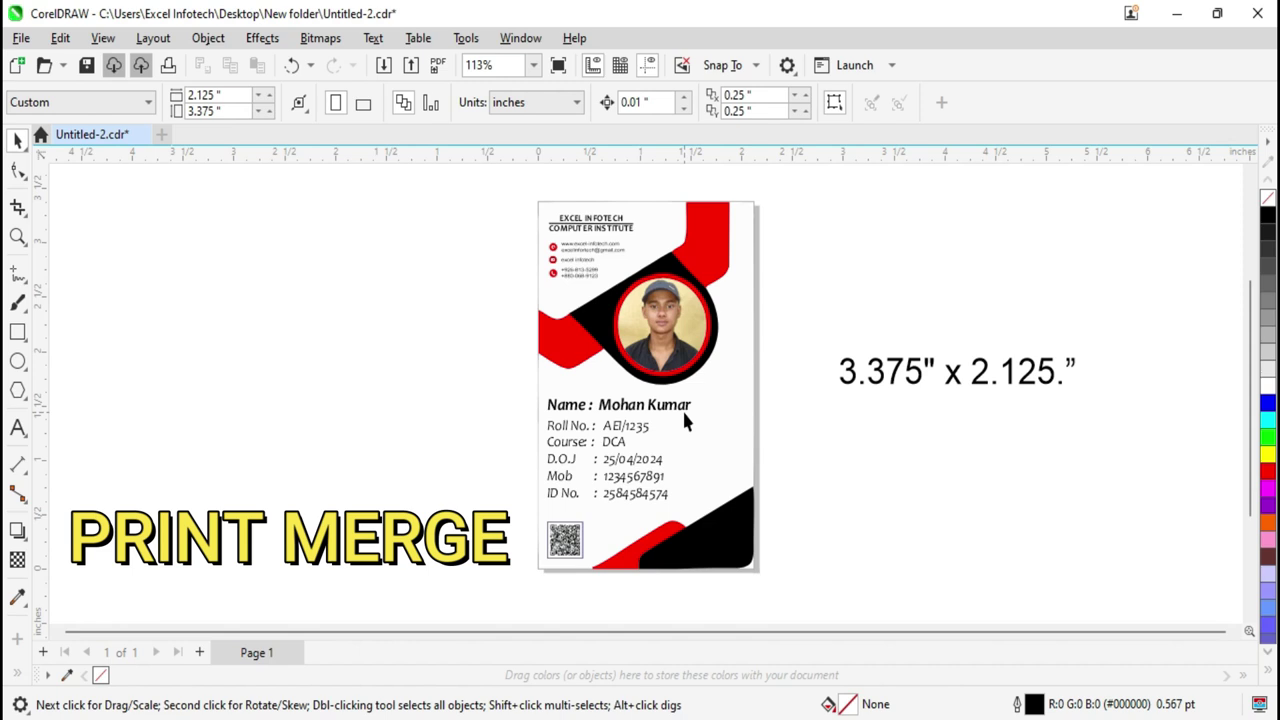
drag(454, 194, 832, 585)
click(925, 517)
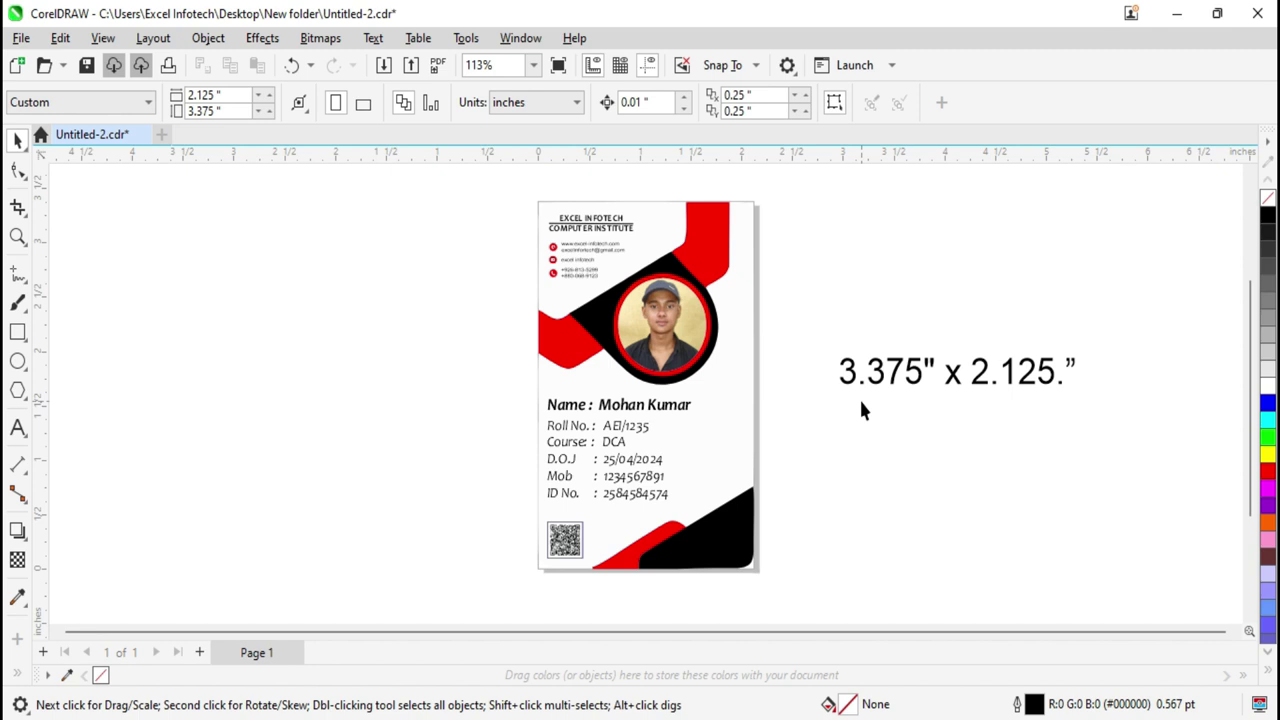
drag(1064, 406, 1110, 440)
click(1002, 494)
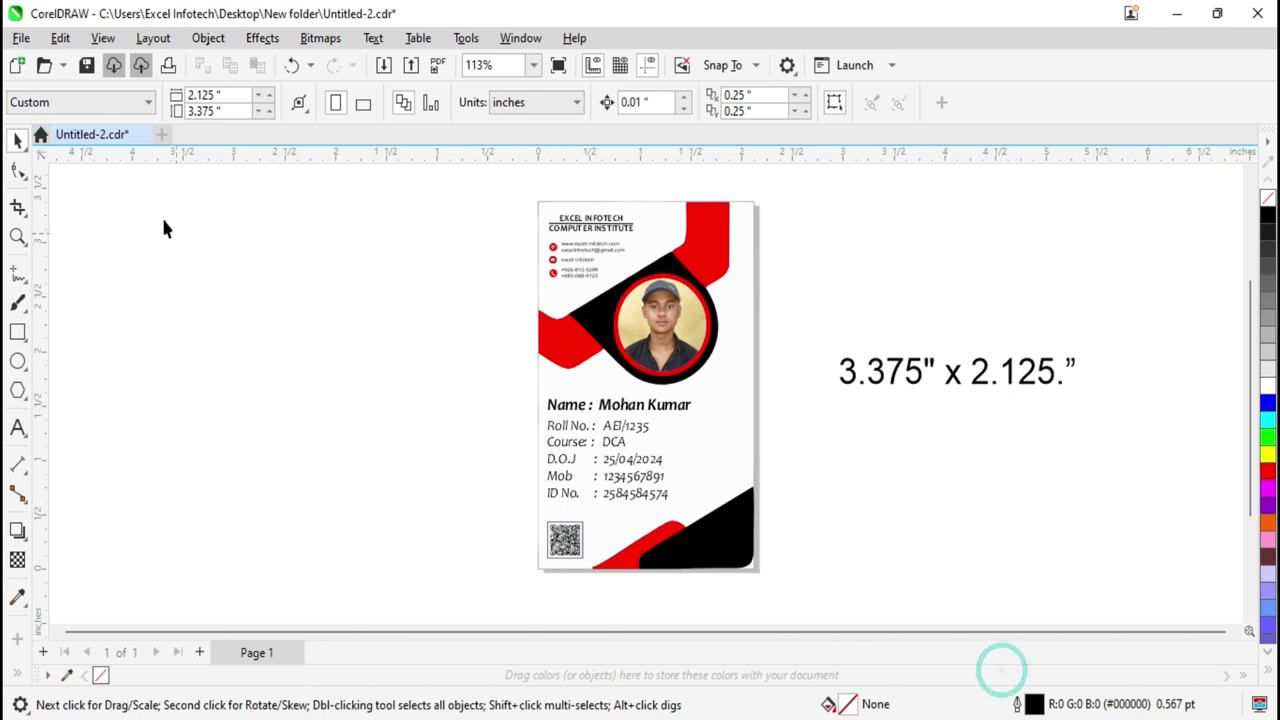
Create a new document from the CorelDRAW default preset, 210 x 297 mm
click(22, 40)
click(72, 66)
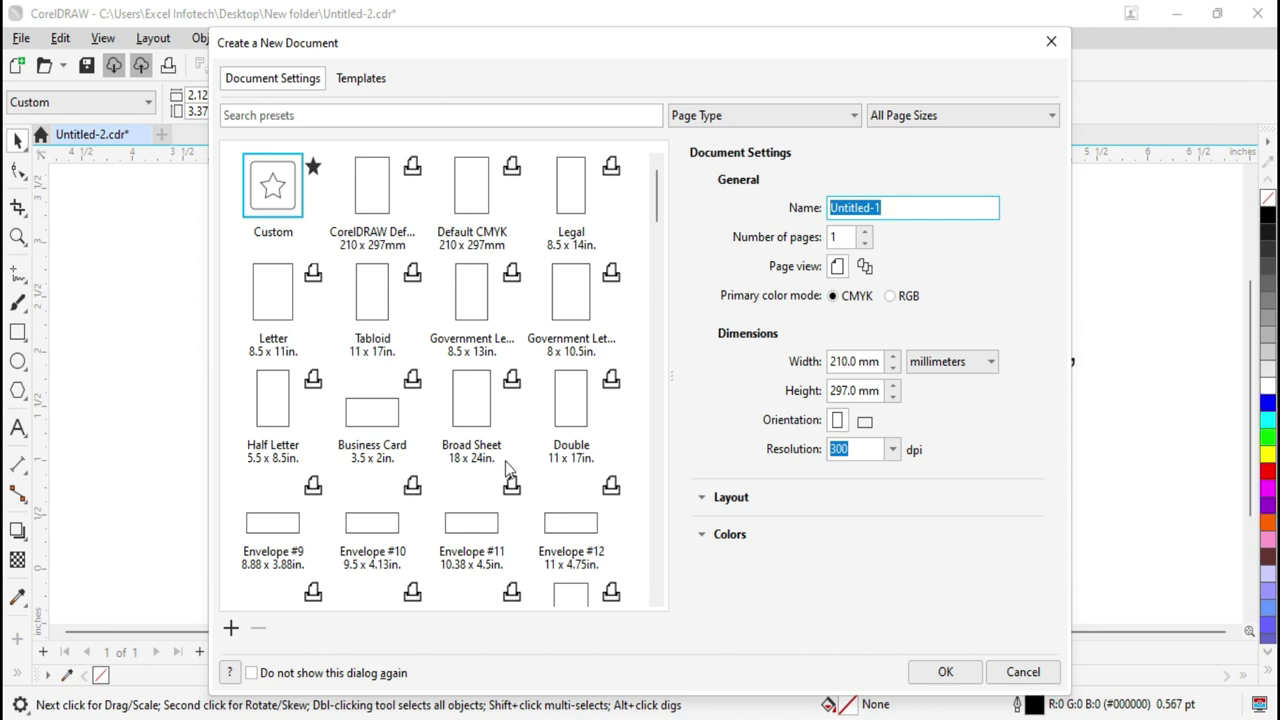
click(375, 193)
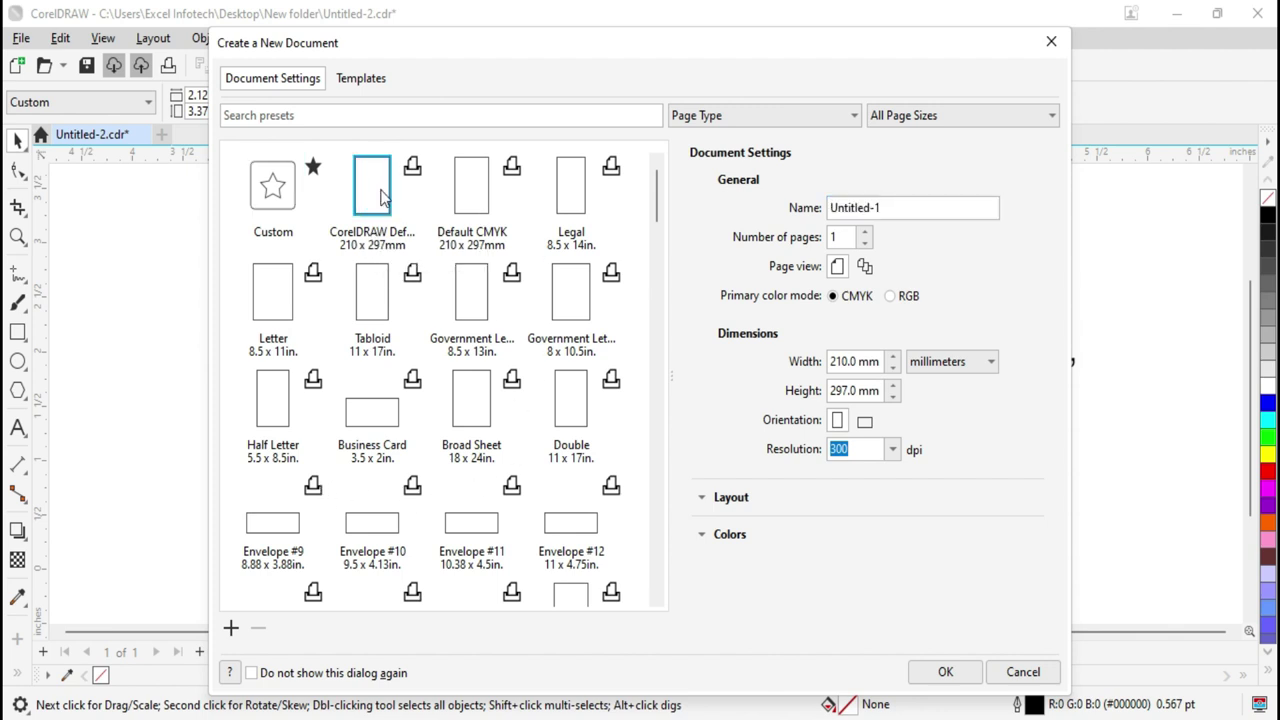
click(944, 673)
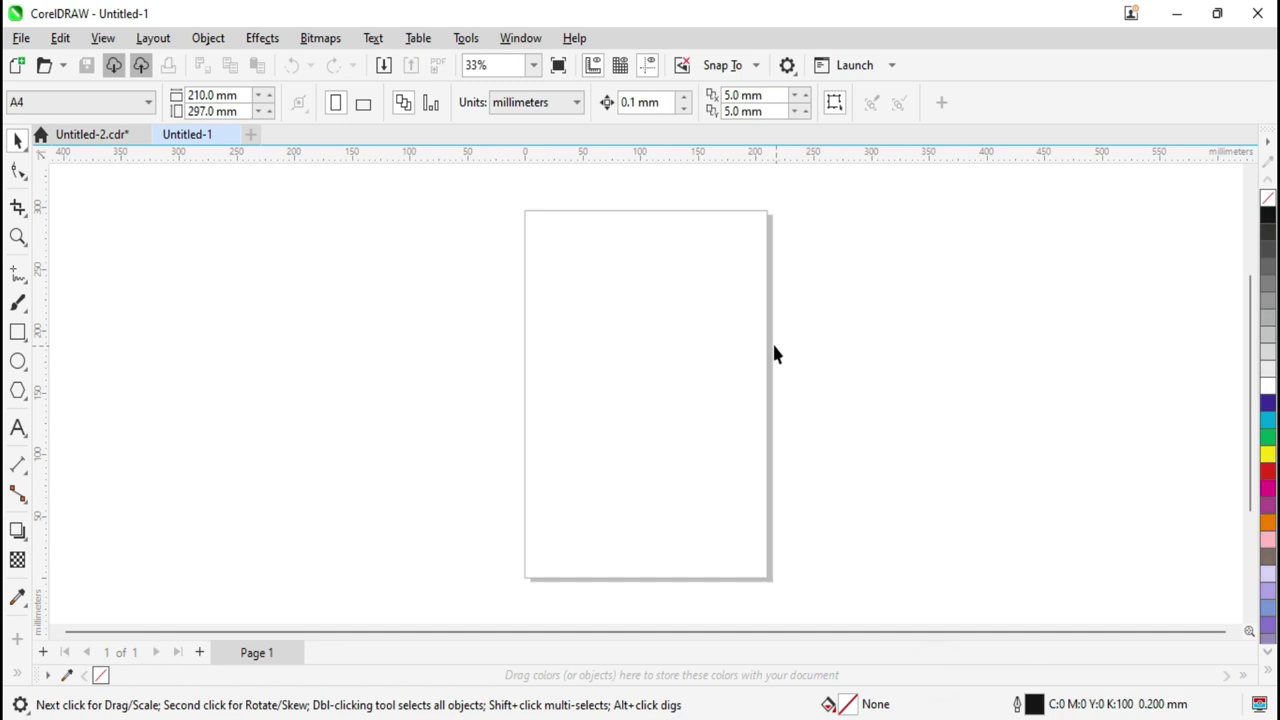
Change the new document's measurement units to inches
click(66, 104)
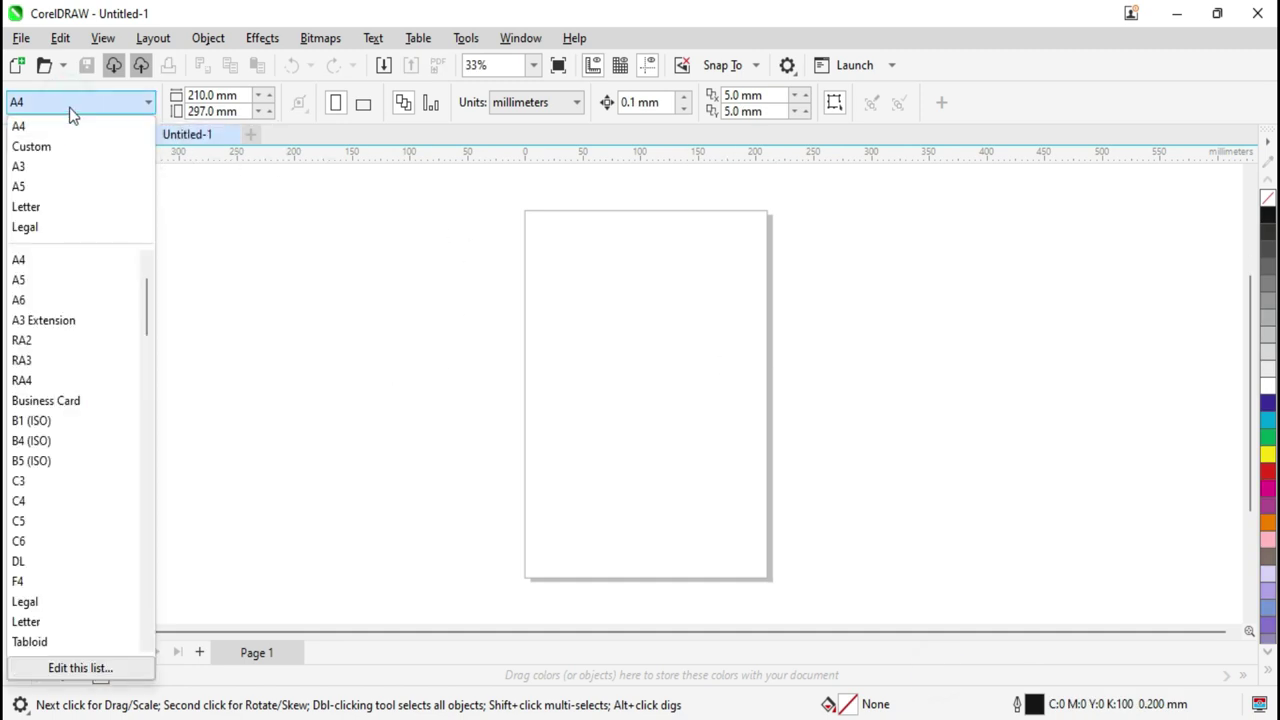
click(69, 110)
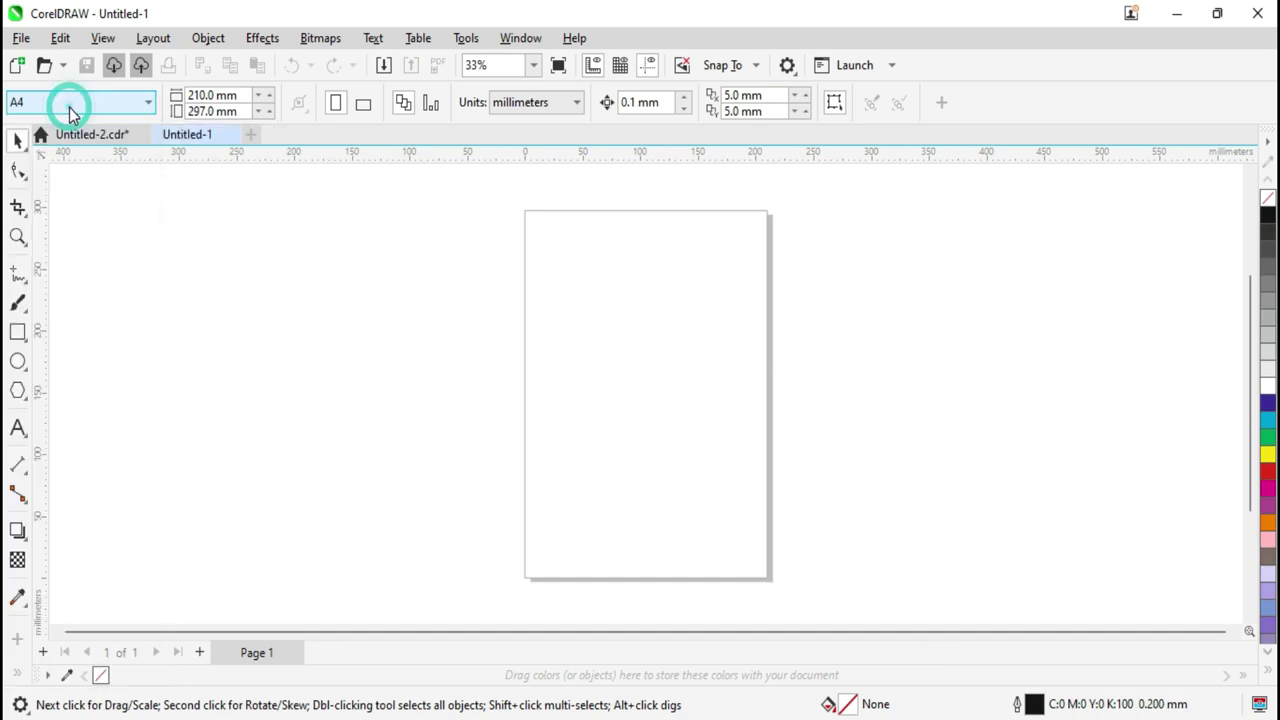
click(242, 95)
click(238, 111)
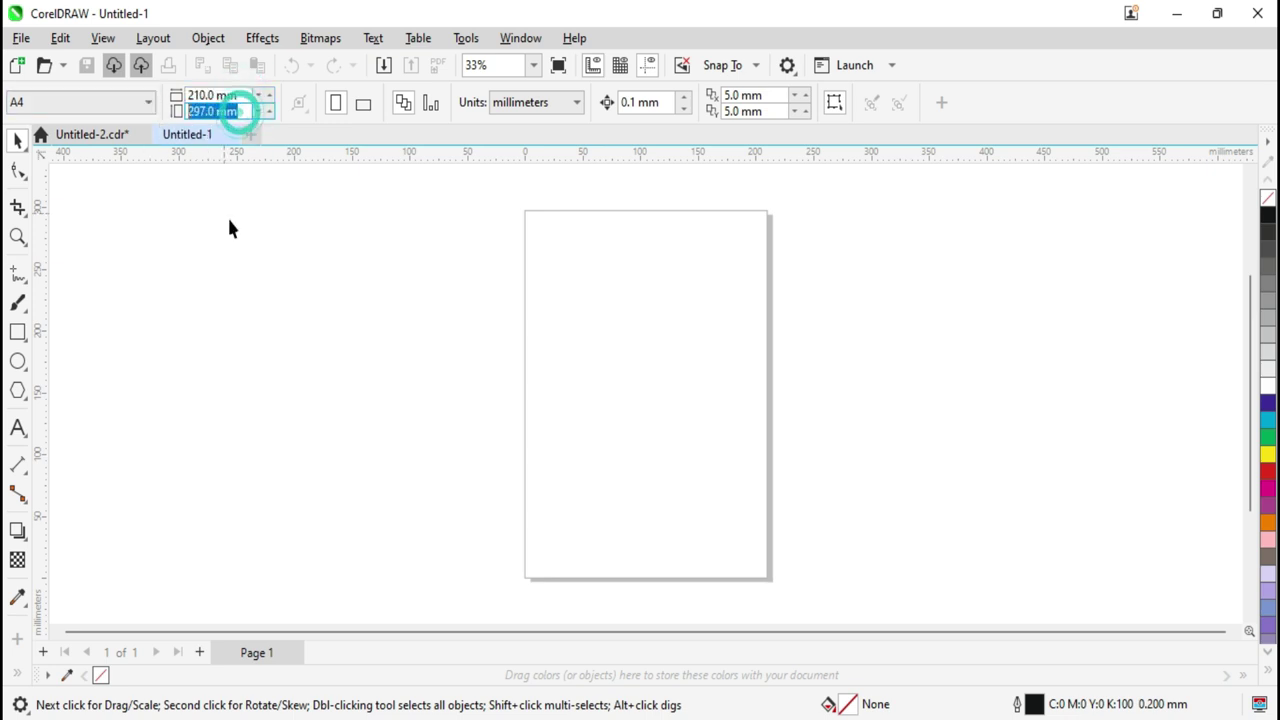
click(519, 110)
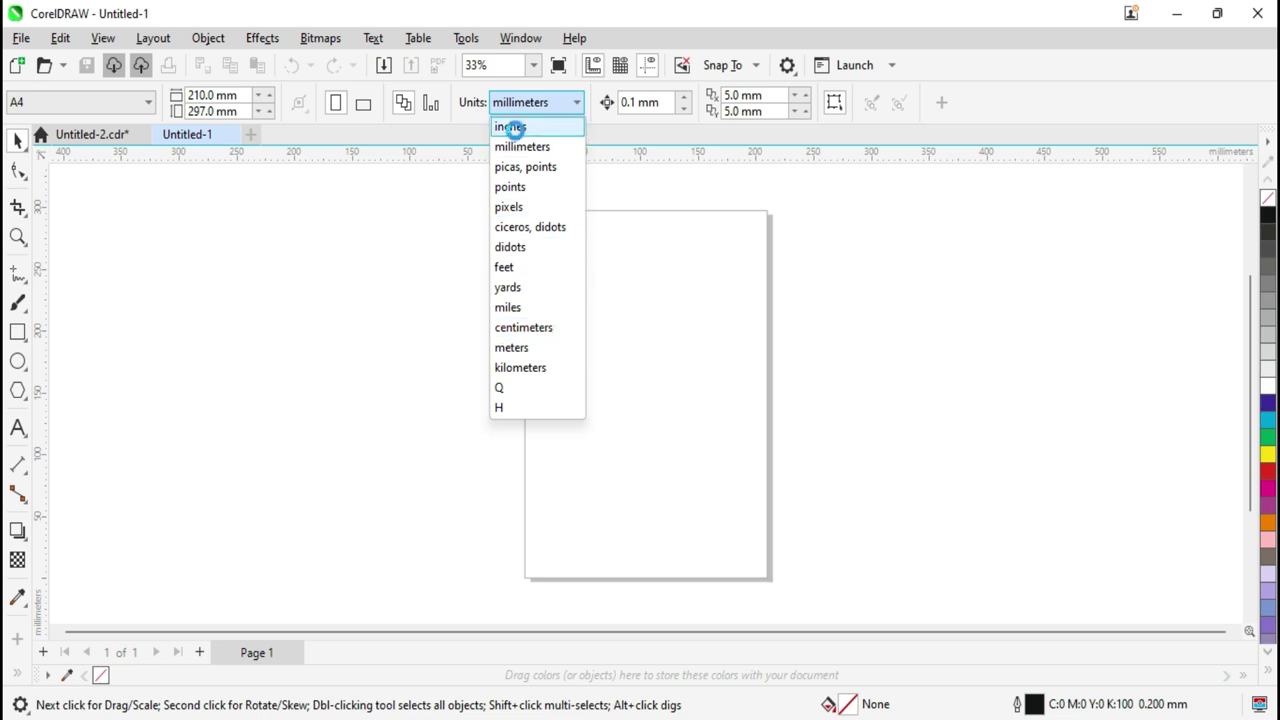
click(516, 129)
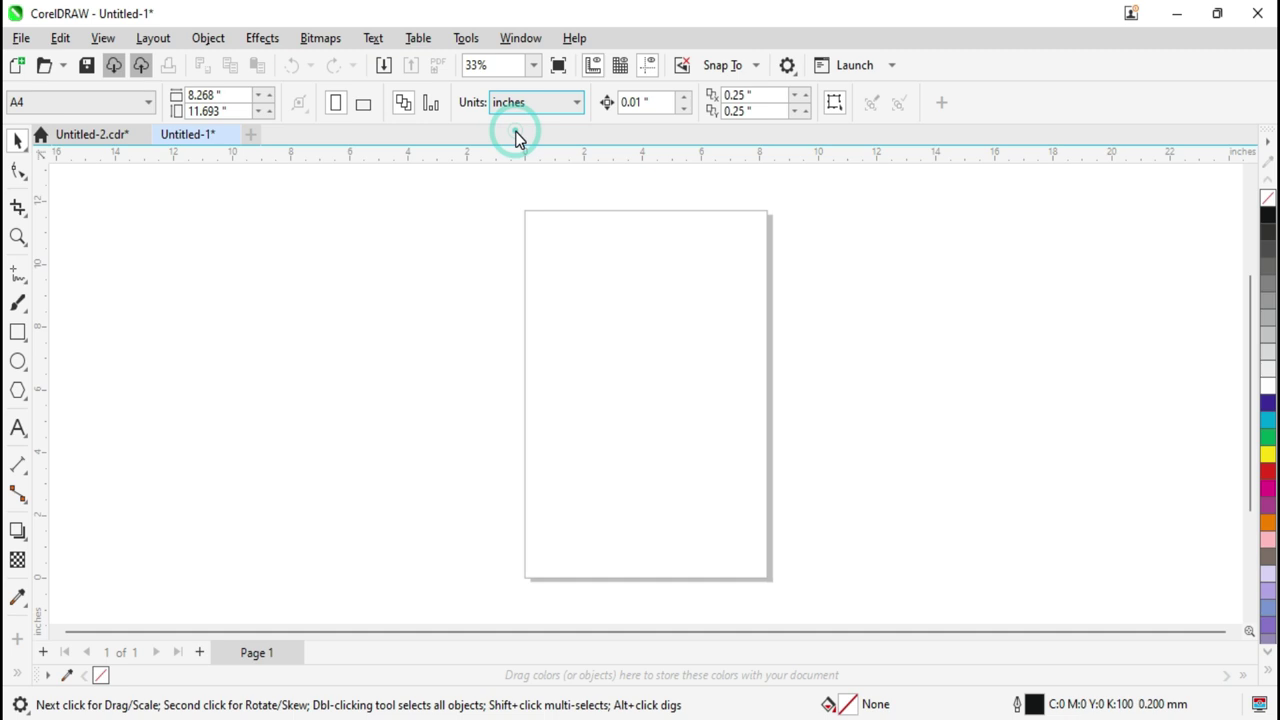
Set the page height of Untitled-1 to 3.375 inches, as noted beside the ID card in Untitled-2.cdr
drag(229, 94, 163, 95)
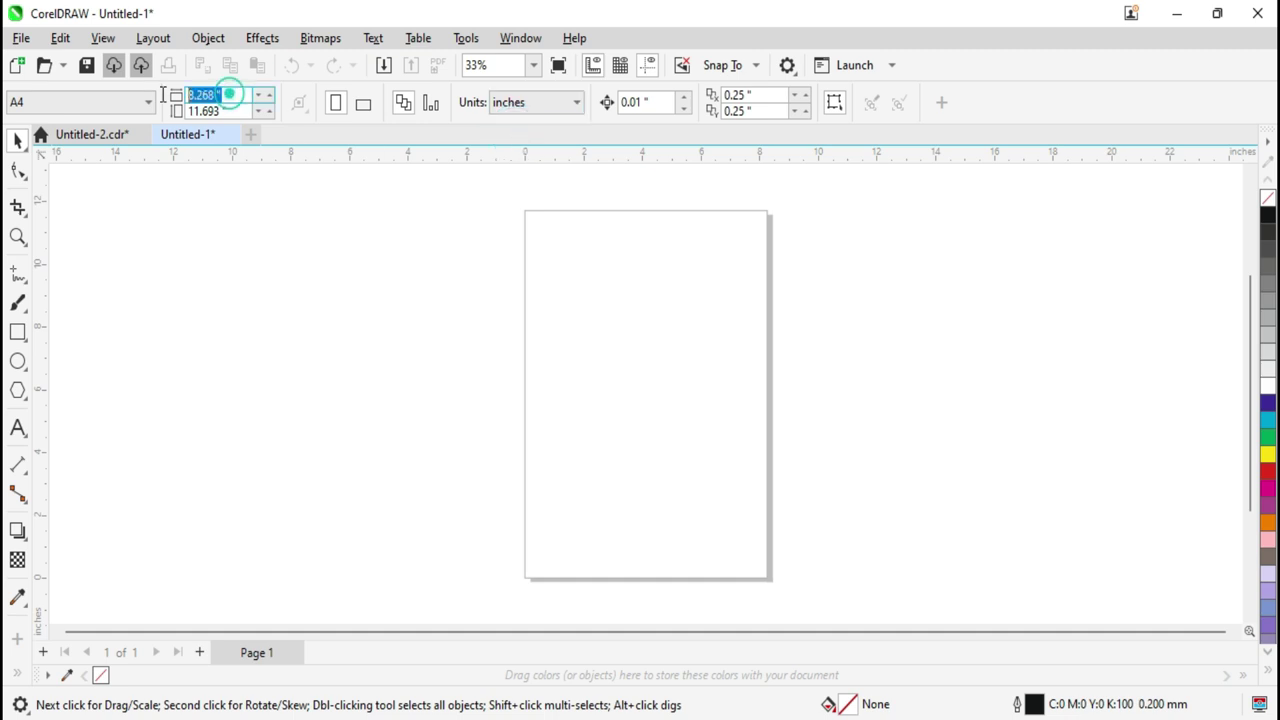
click(215, 110)
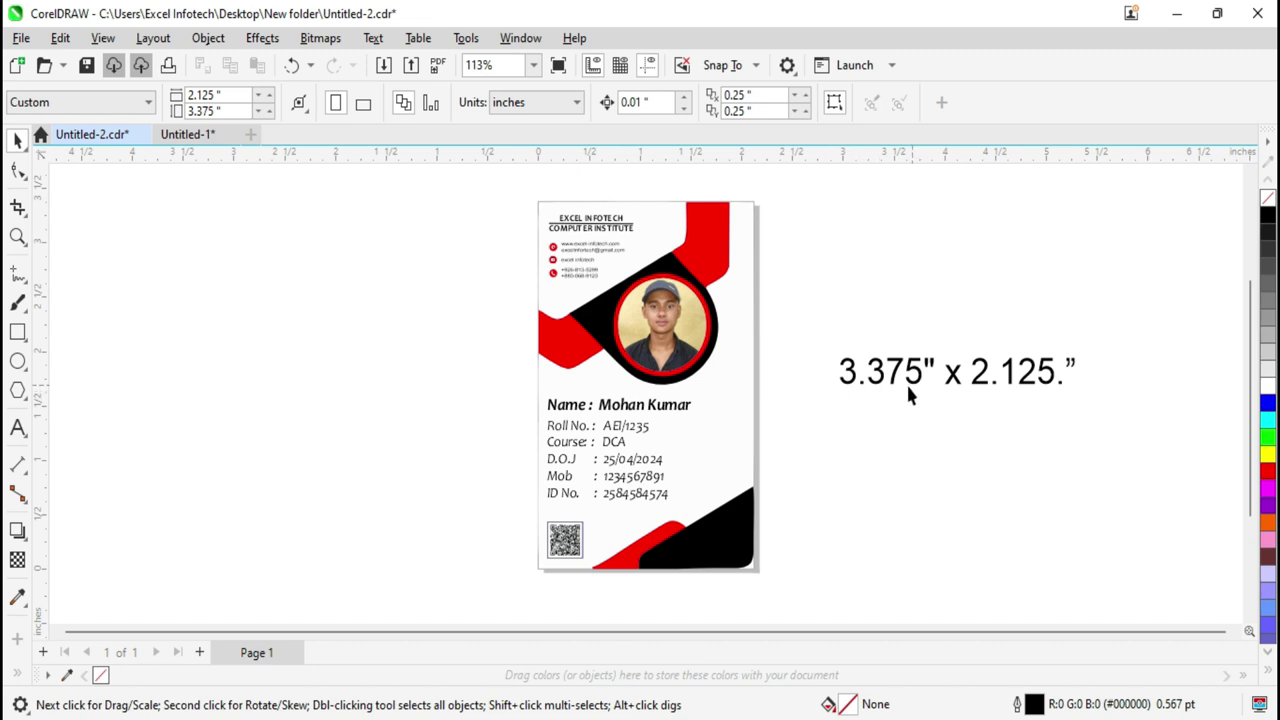
click(185, 134)
double_click(225, 111)
text(3.37)
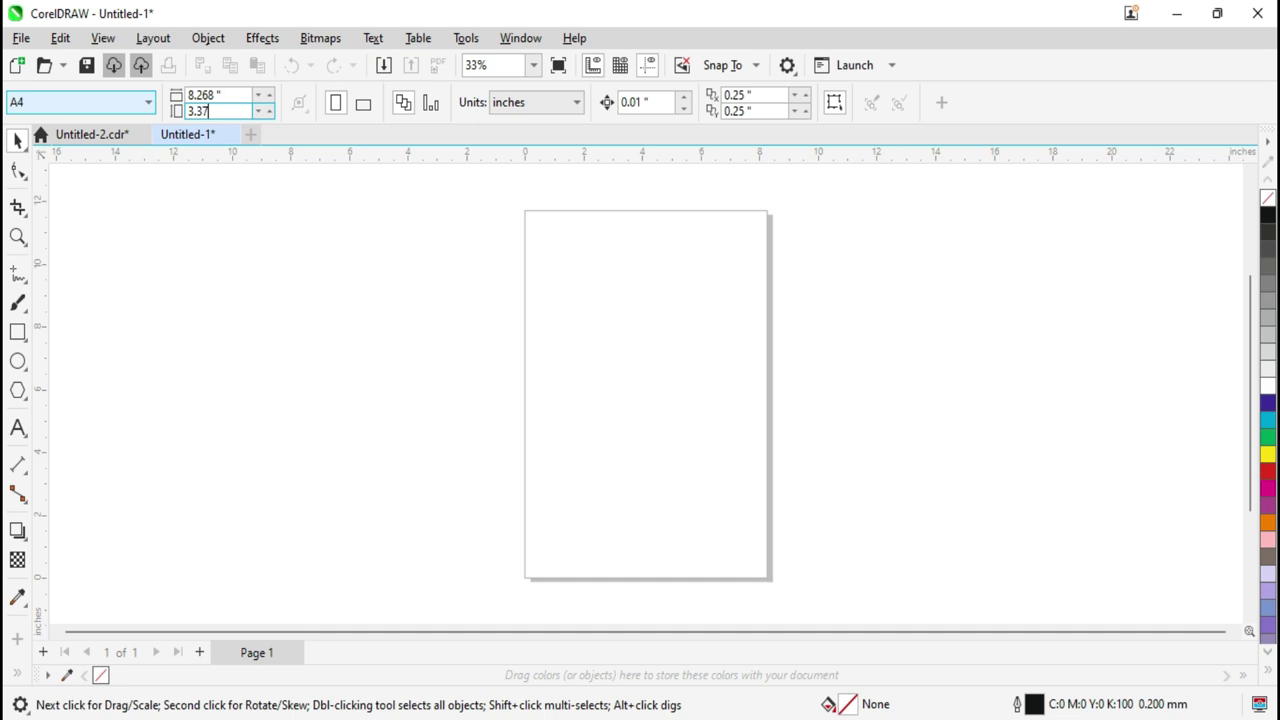
text(5)
key(Return)
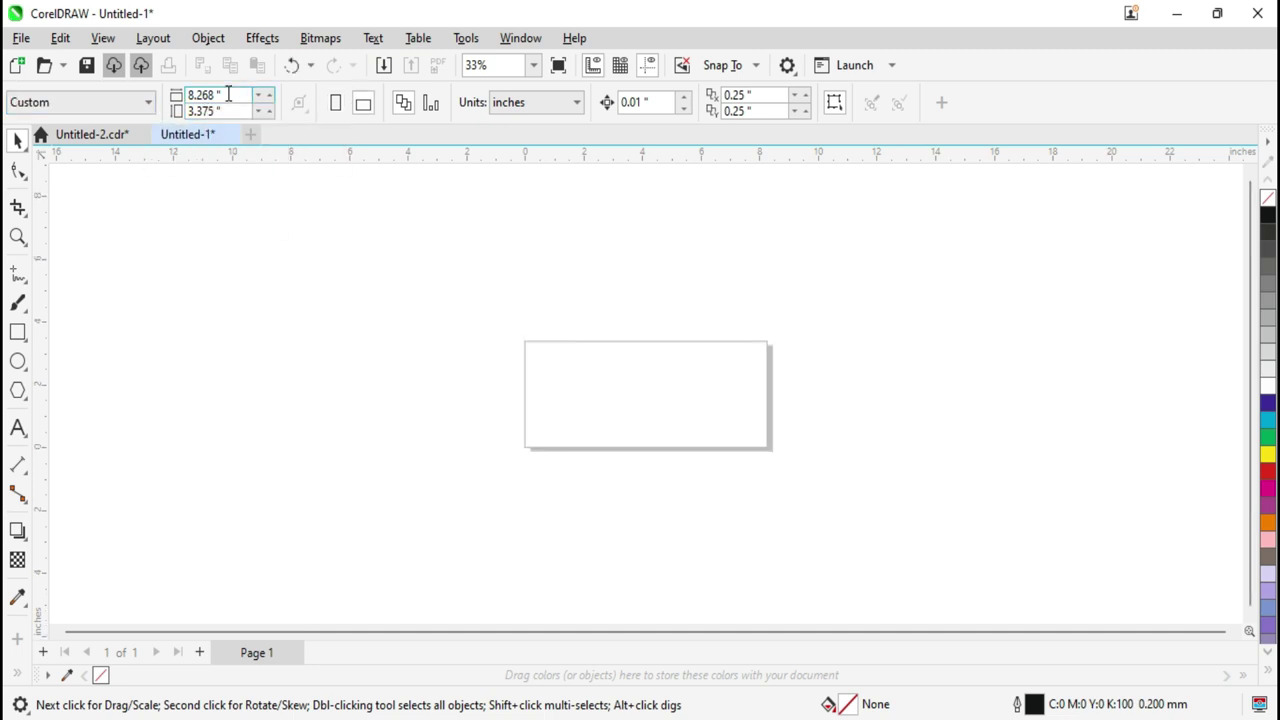
Set the page width of Untitled-1 to 2.125 inches, following the size noted in Untitled-2.cdr
click(110, 135)
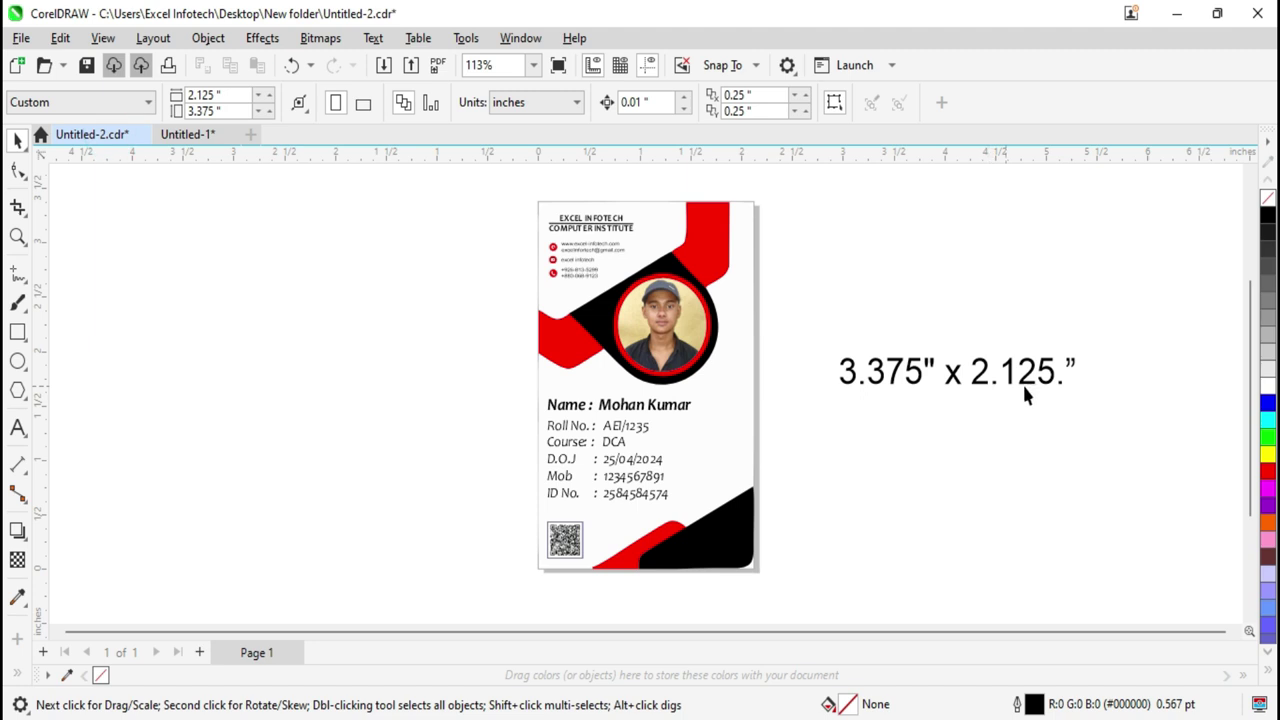
click(174, 136)
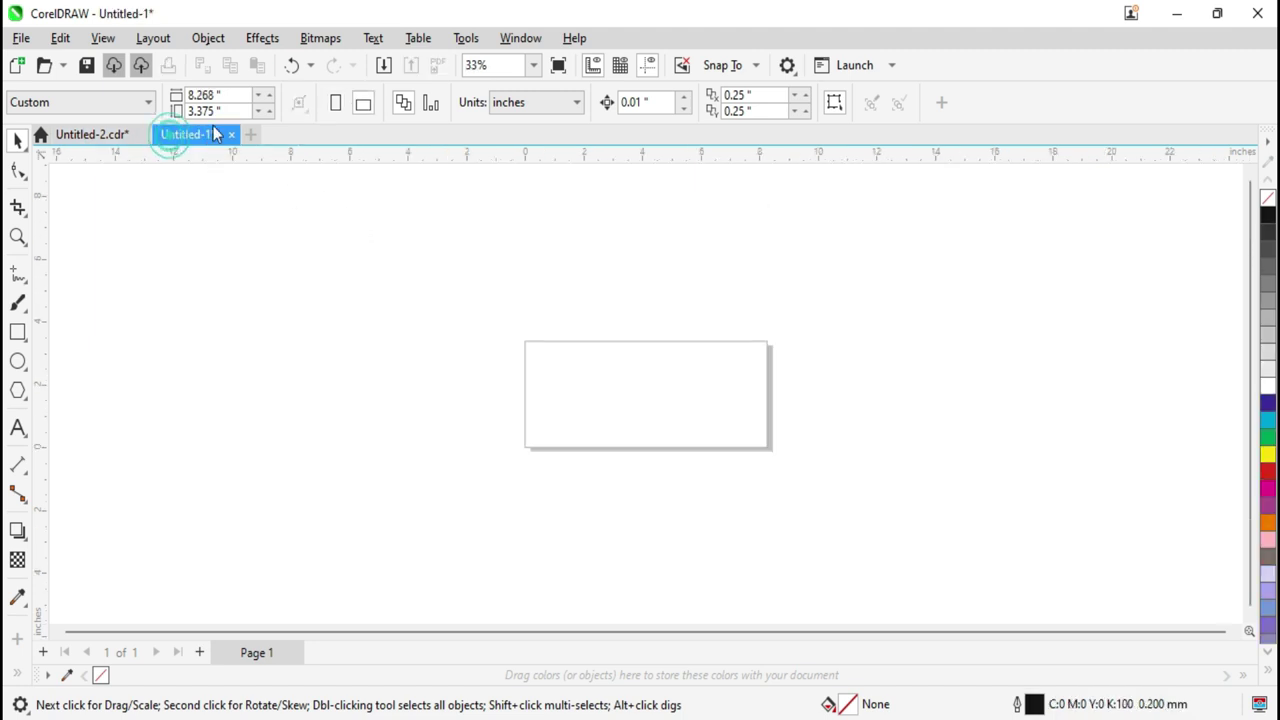
click(215, 95)
text(2.125)
key(Return)
scroll(656, 412, up, 1)
scroll(656, 412, up, 1)
scroll(656, 413, down, 1)
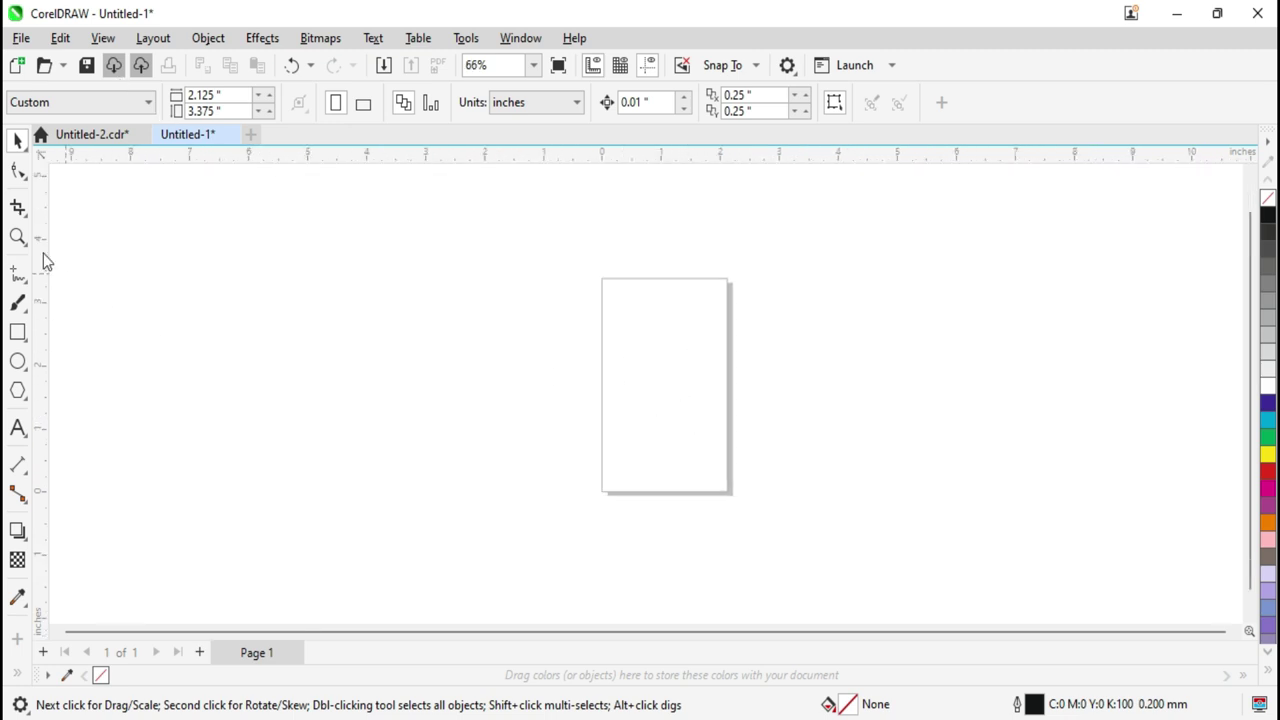
Copy the complete ID card group from Untitled-2.cdr into Untitled-1 and center it on the page
click(92, 134)
scroll(404, 470, down, 1)
drag(409, 212, 700, 600)
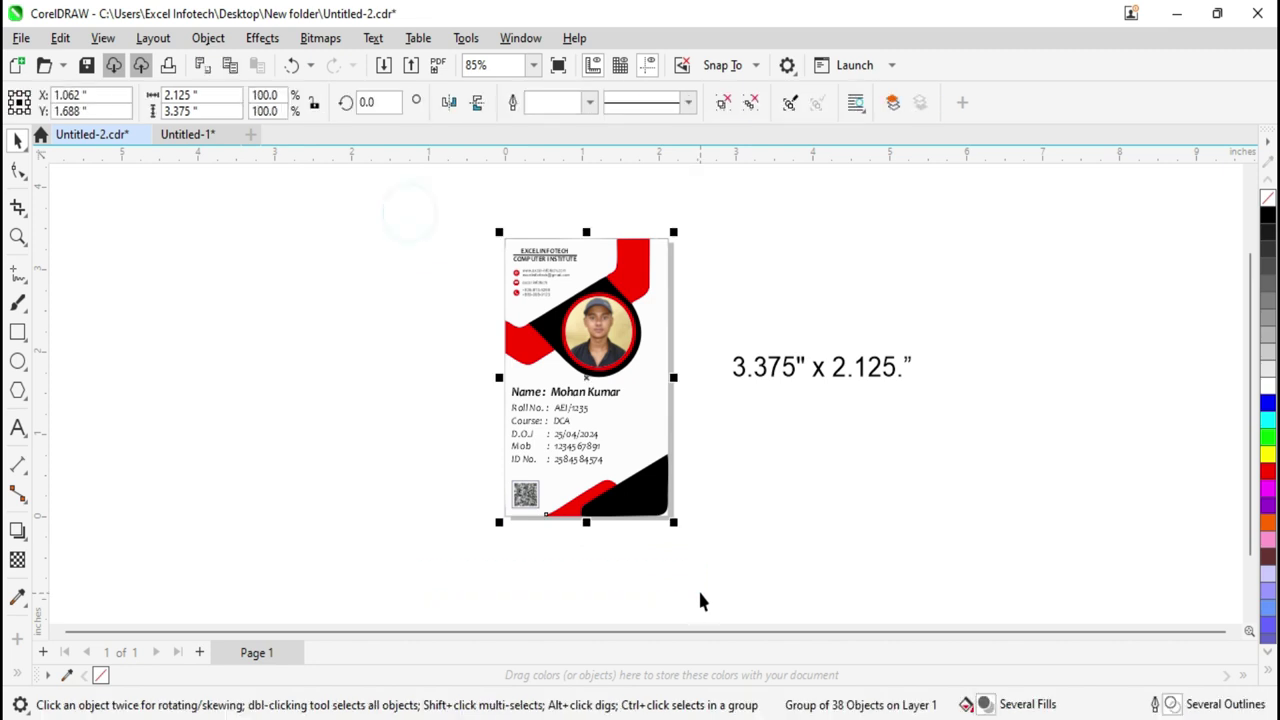
key(ctrl+c)
click(187, 134)
key(ctrl+v)
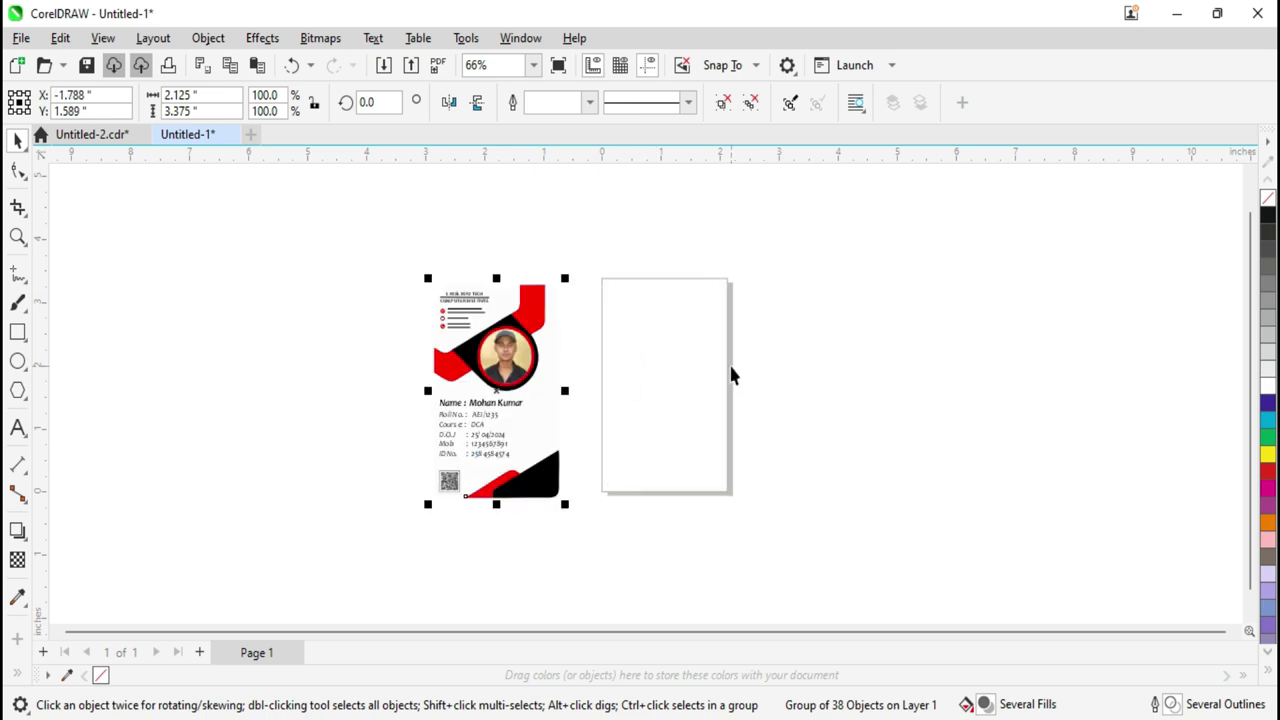
key(p)
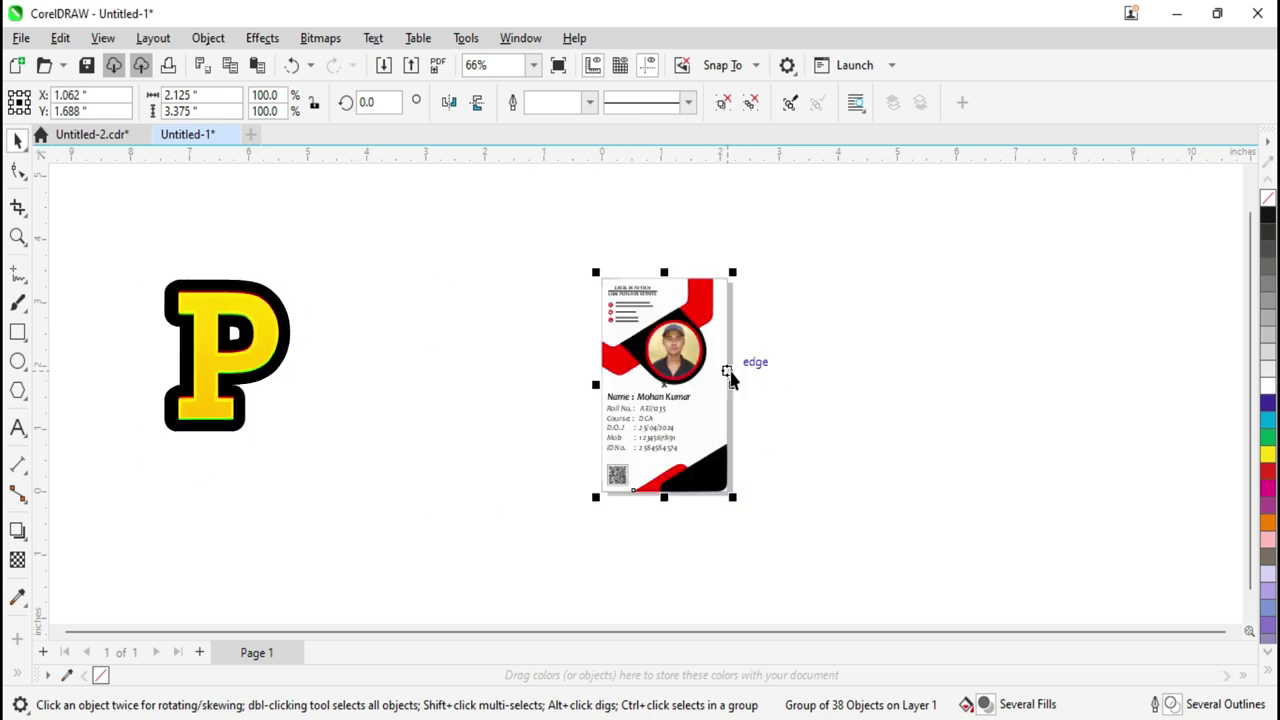
scroll(729, 440, up, 8)
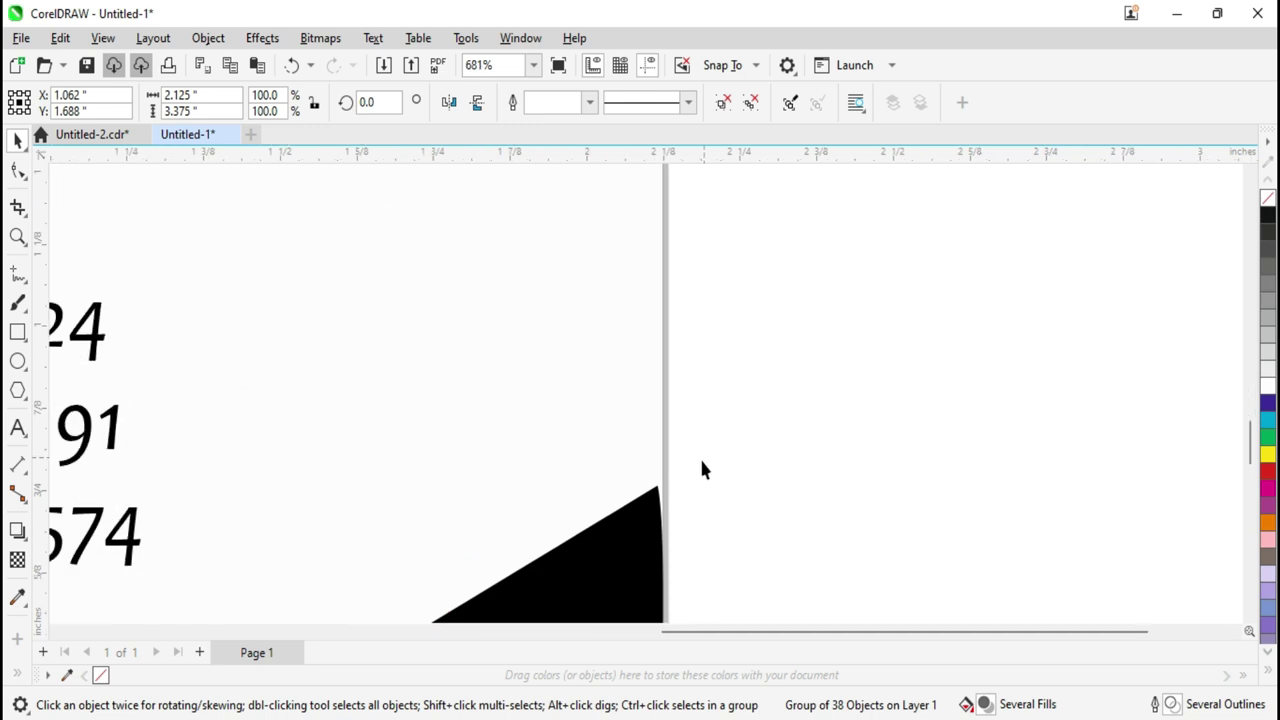
scroll(674, 510, down, 8)
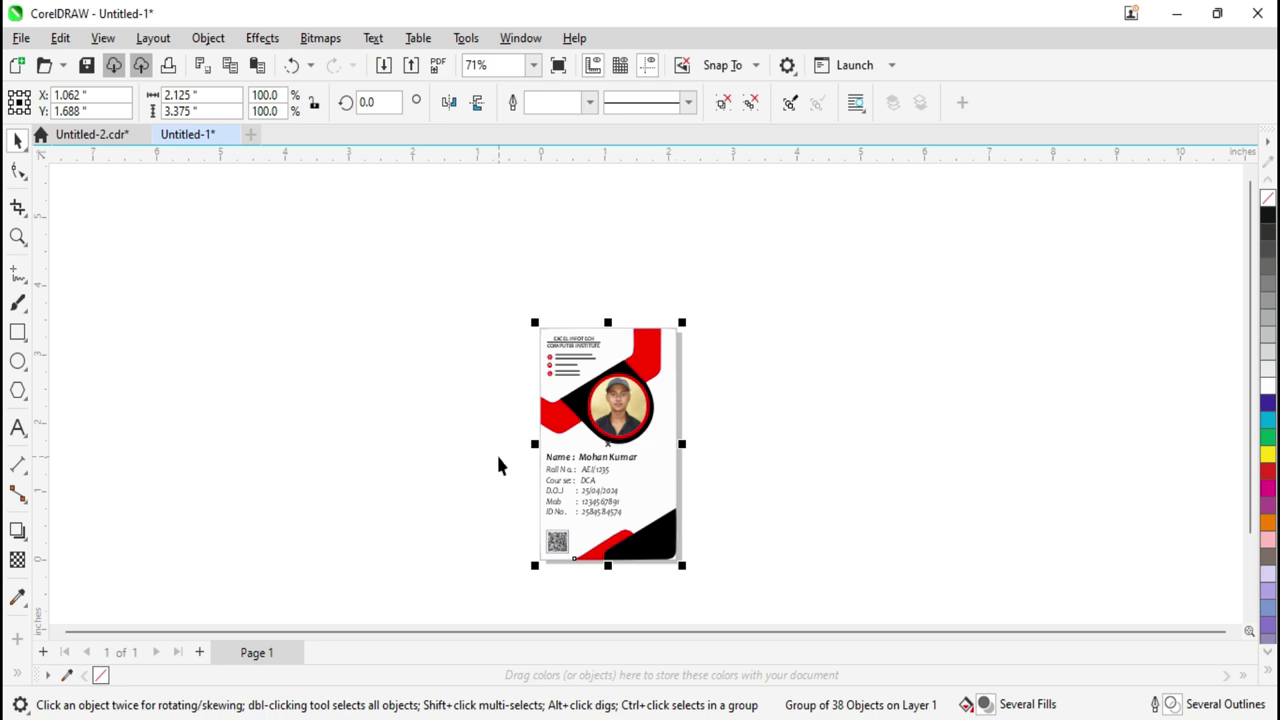
Close Untitled-2.cdr without saving its changes and deselect the ID card in Untitled-1
click(92, 134)
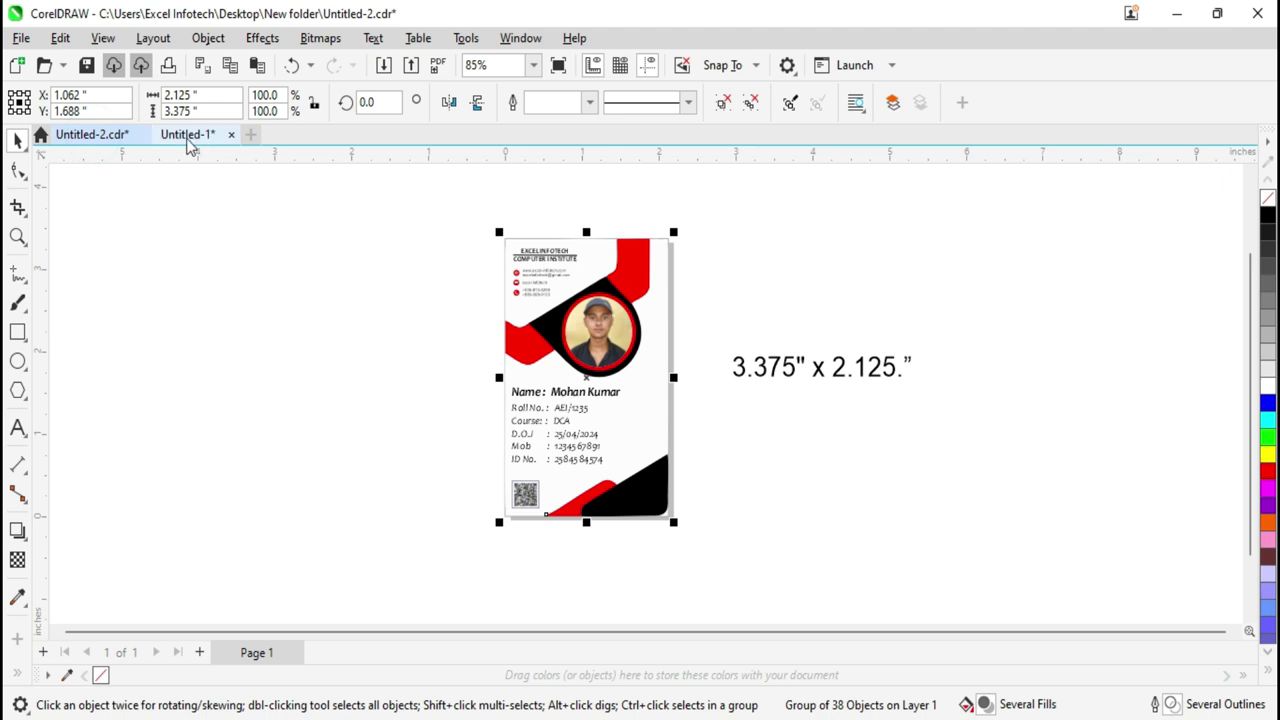
click(146, 134)
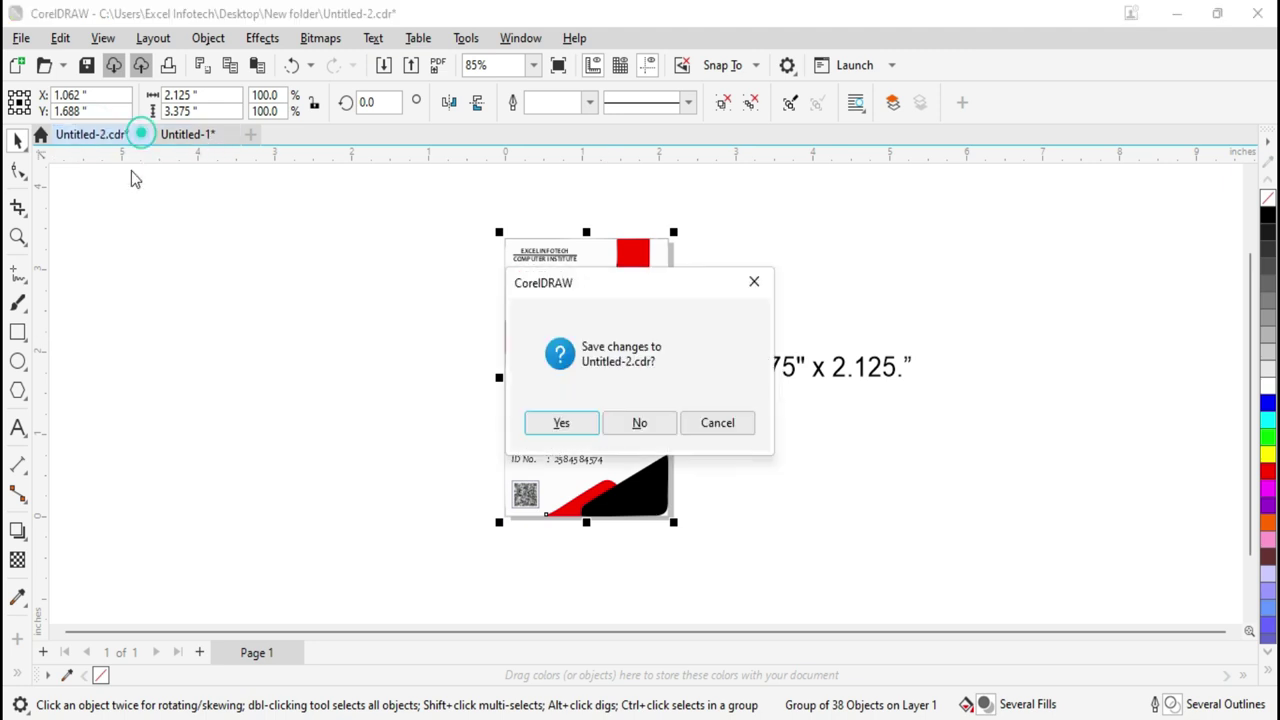
click(639, 423)
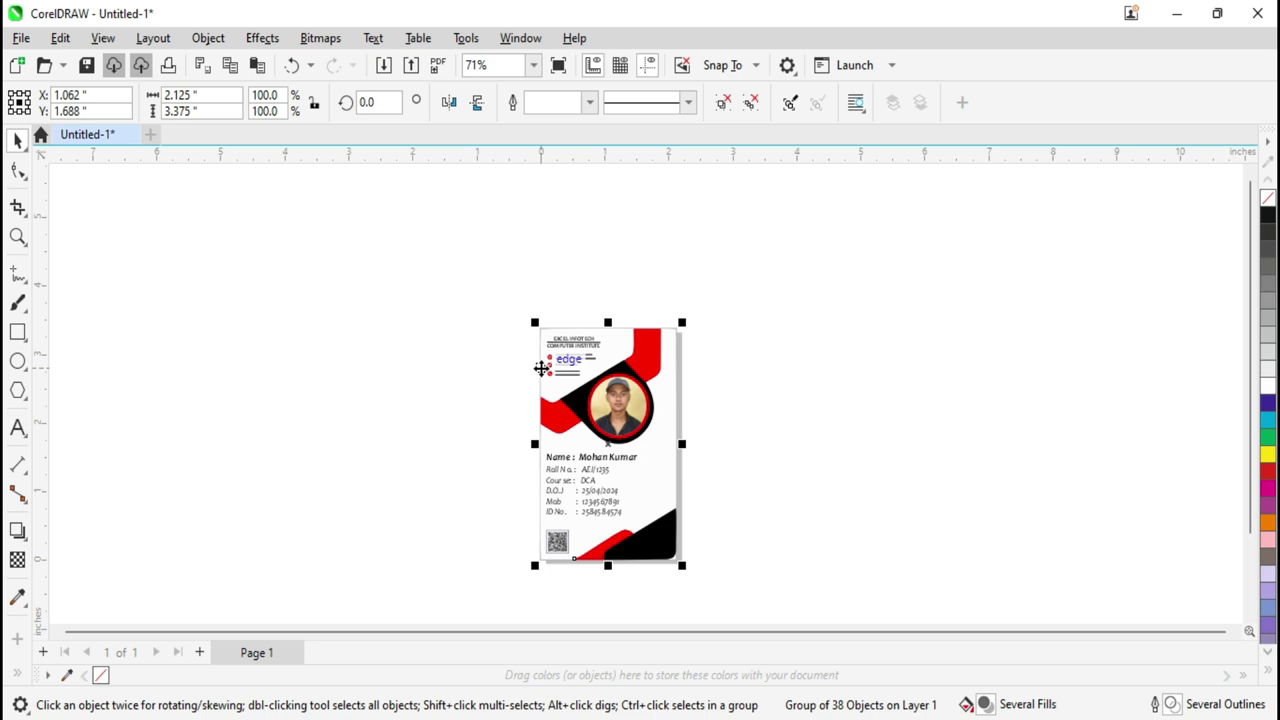
key(Escape)
scroll(664, 482, up, 2)
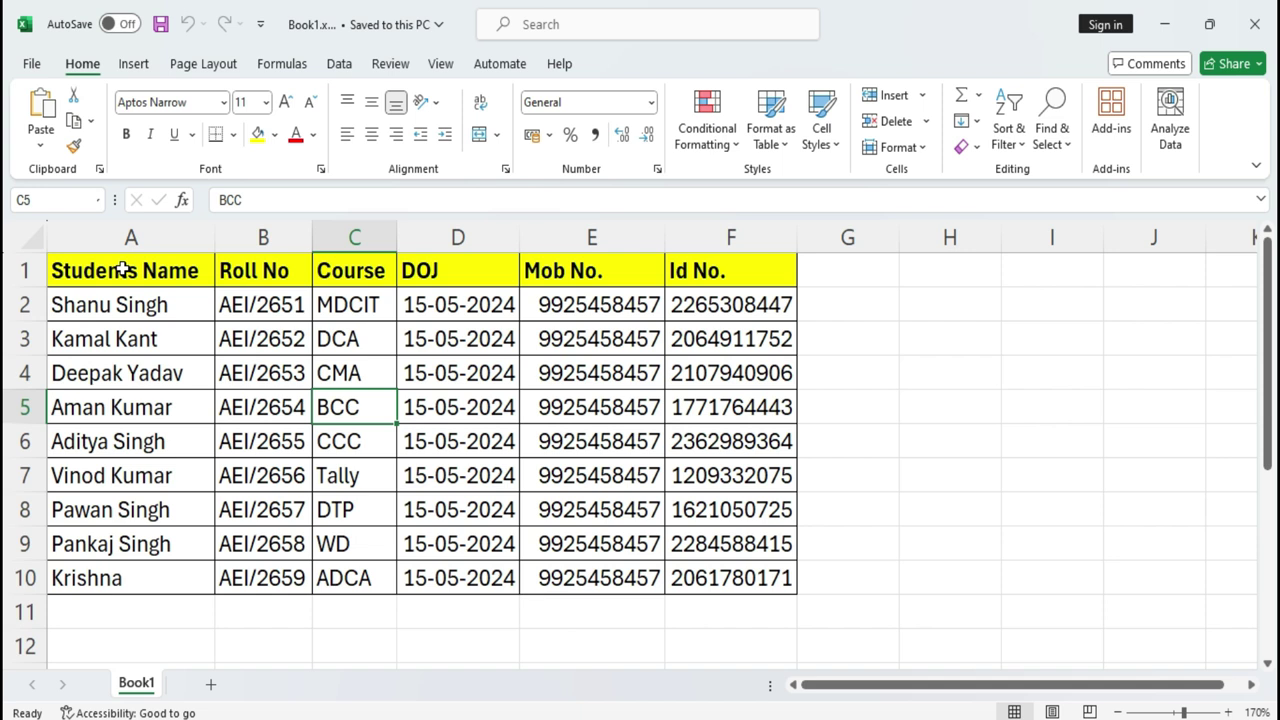
Examine the student table's name, roll number, course, joining date, mobile and ID number columns and their records in Book1
drag(122, 270, 106, 578)
drag(262, 262, 290, 550)
click(371, 264)
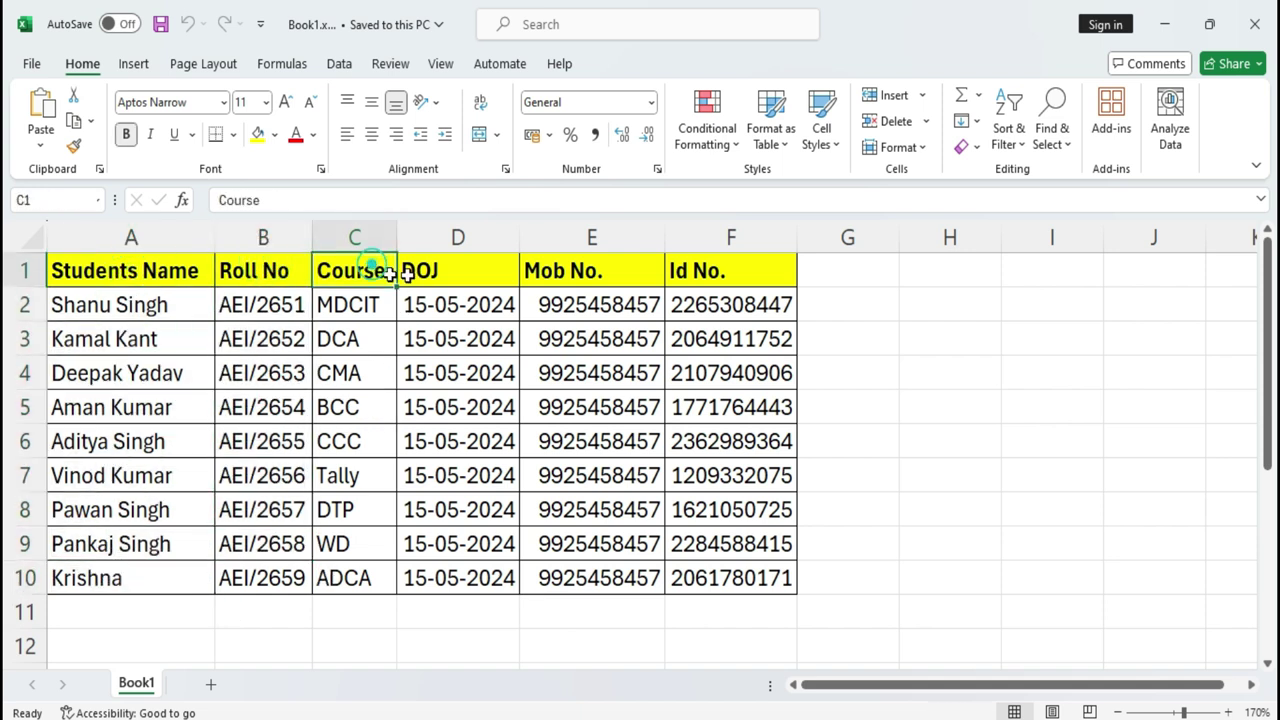
click(491, 275)
click(578, 270)
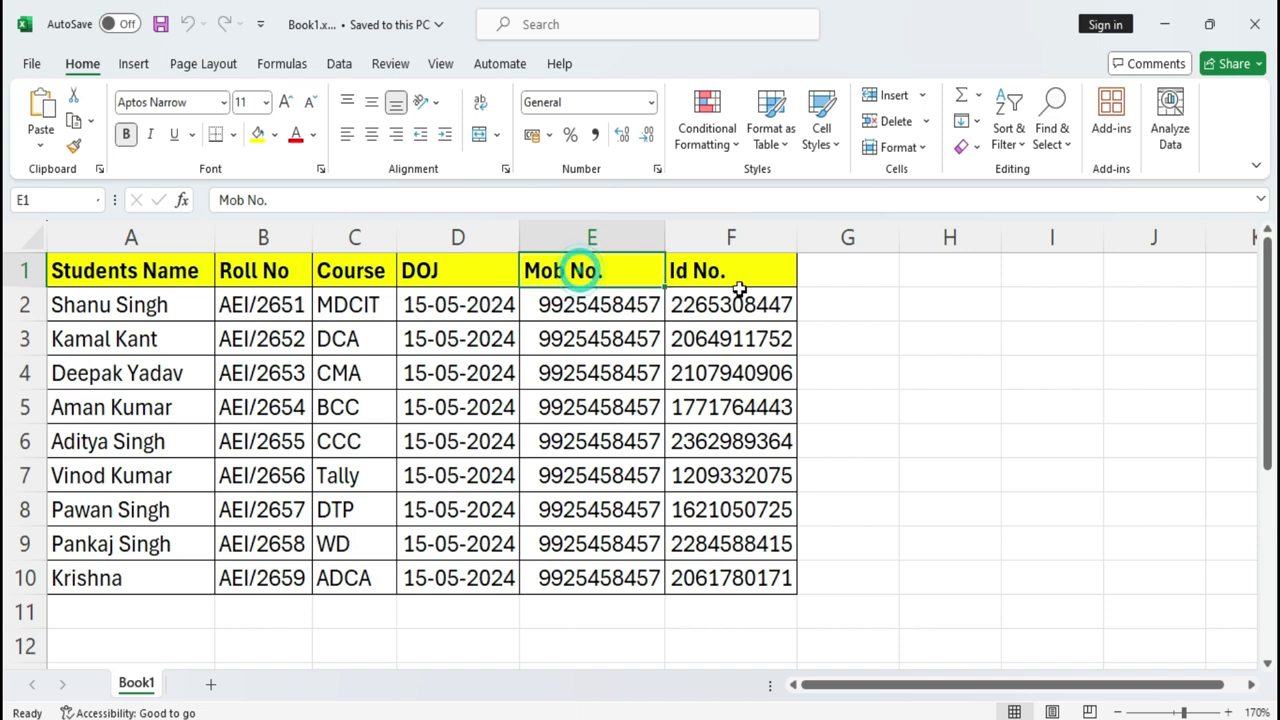
click(742, 280)
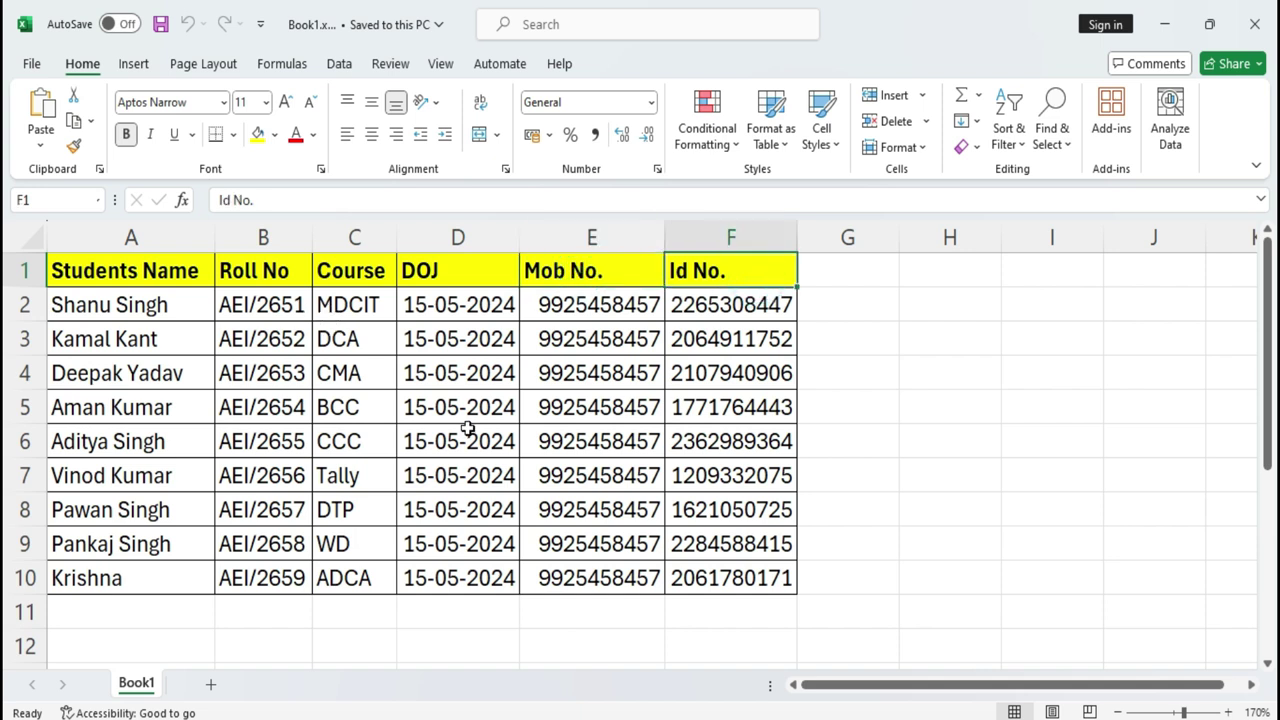
click(582, 440)
drag(472, 306, 592, 575)
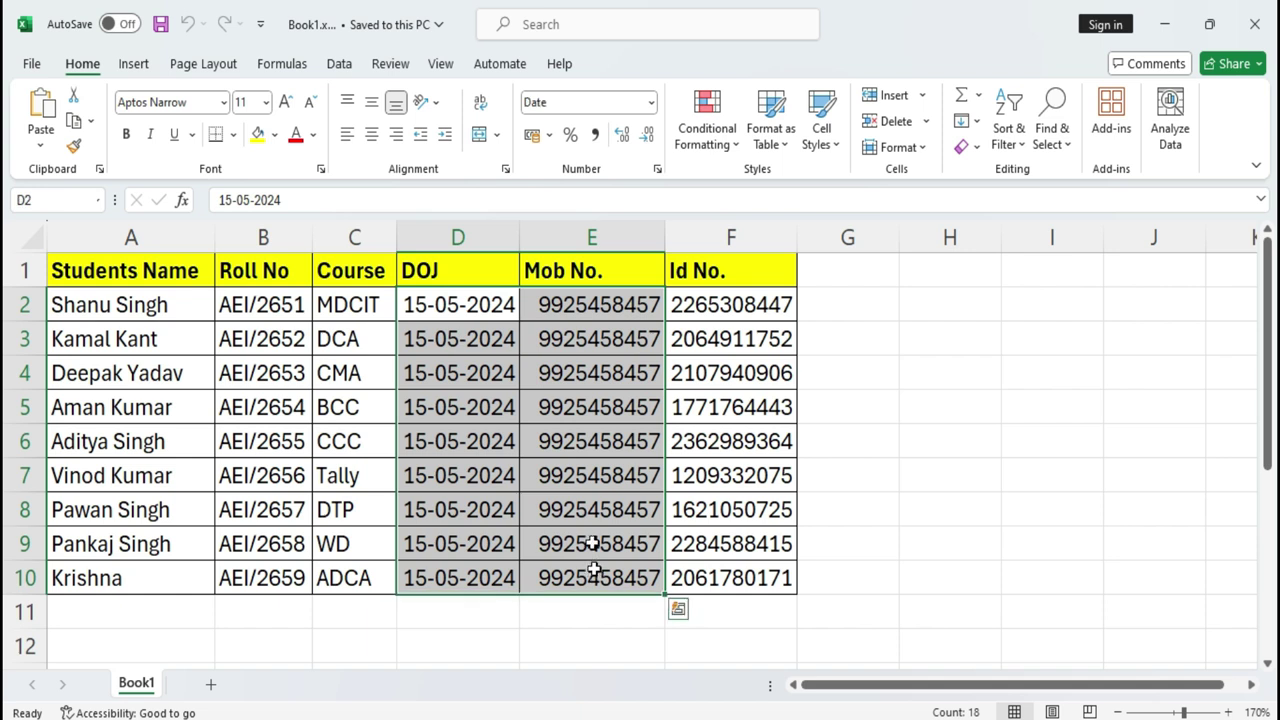
drag(140, 305, 757, 565)
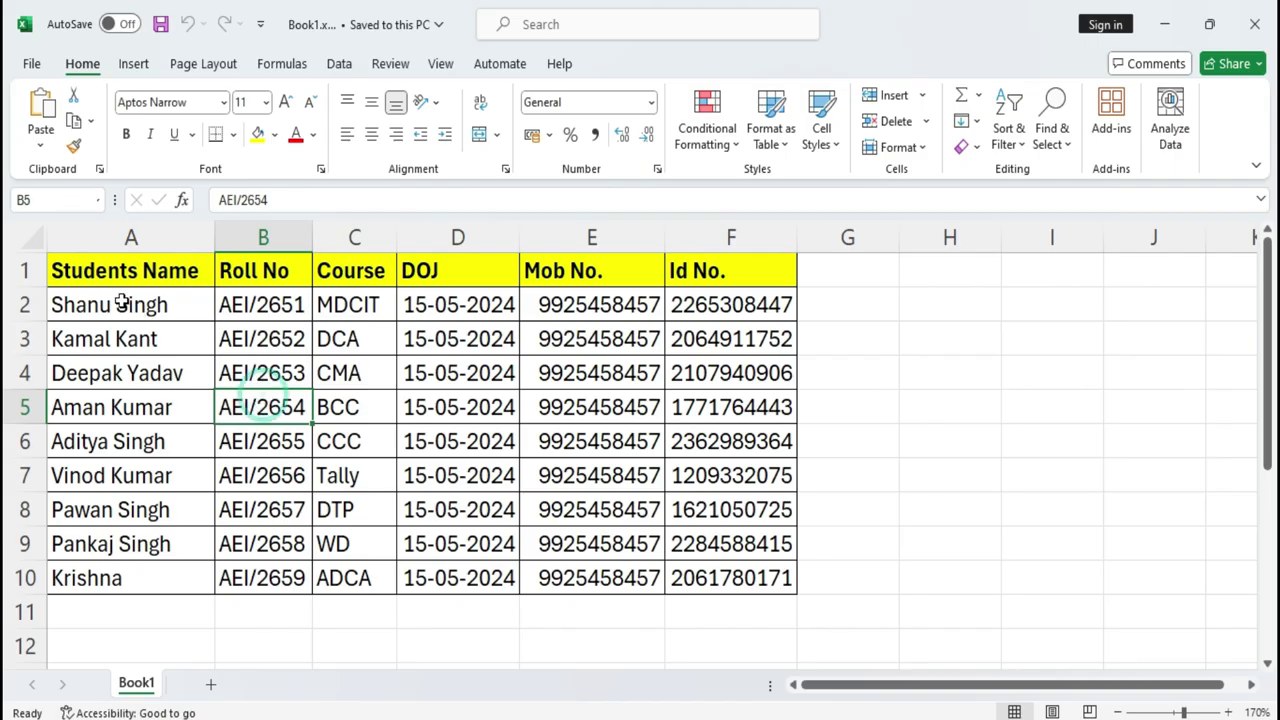
drag(120, 297, 101, 577)
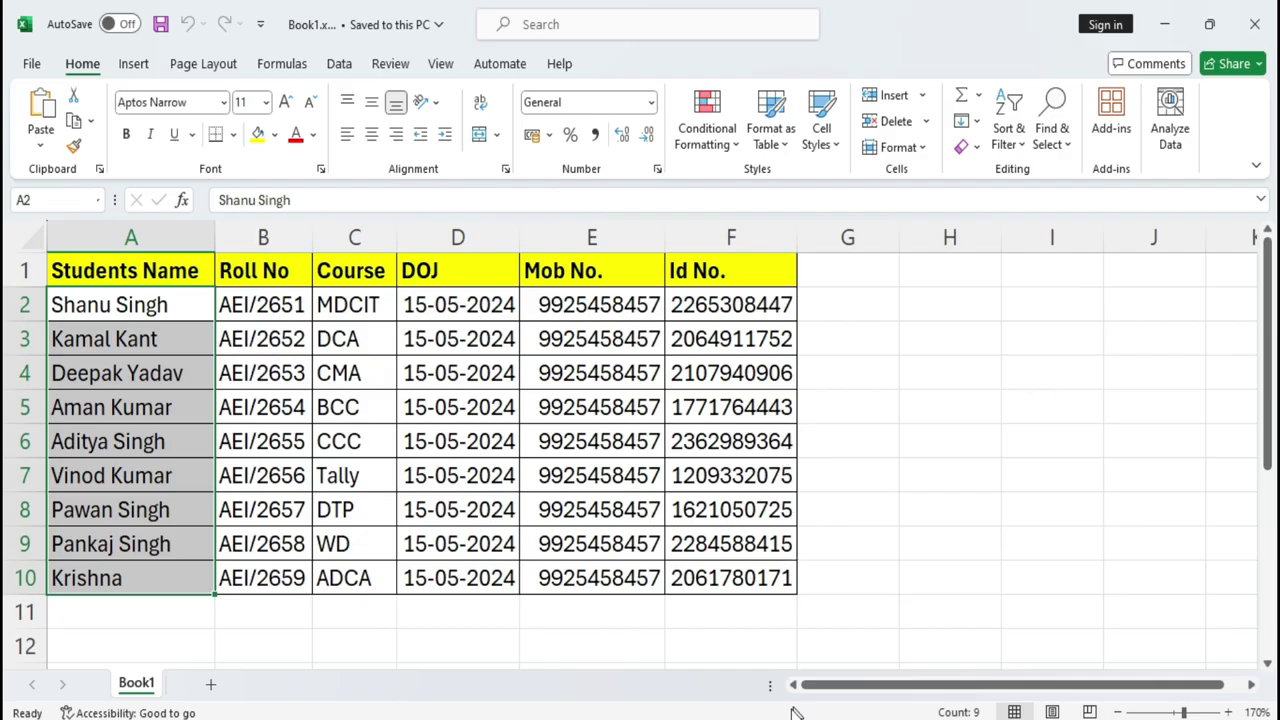
key(alt+Tab)
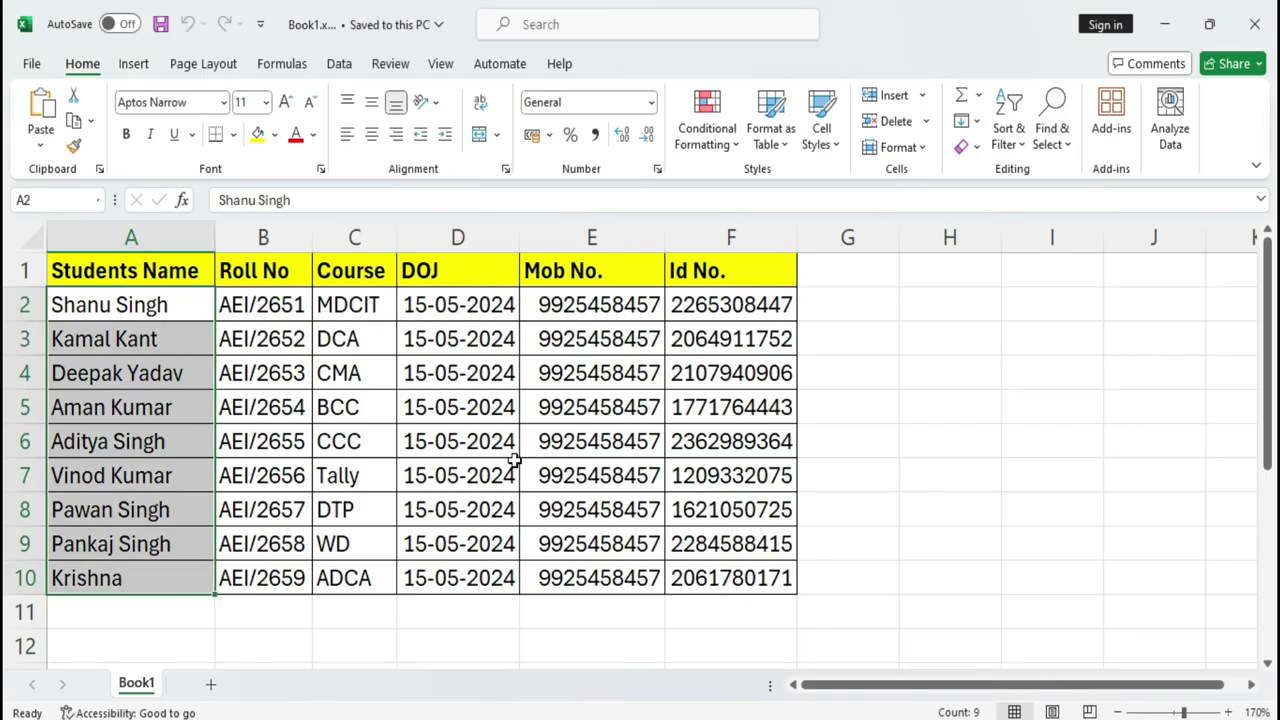
Start saving a copy of the Book1 student table in Desktop > New folder under the name Students ID Card
click(488, 441)
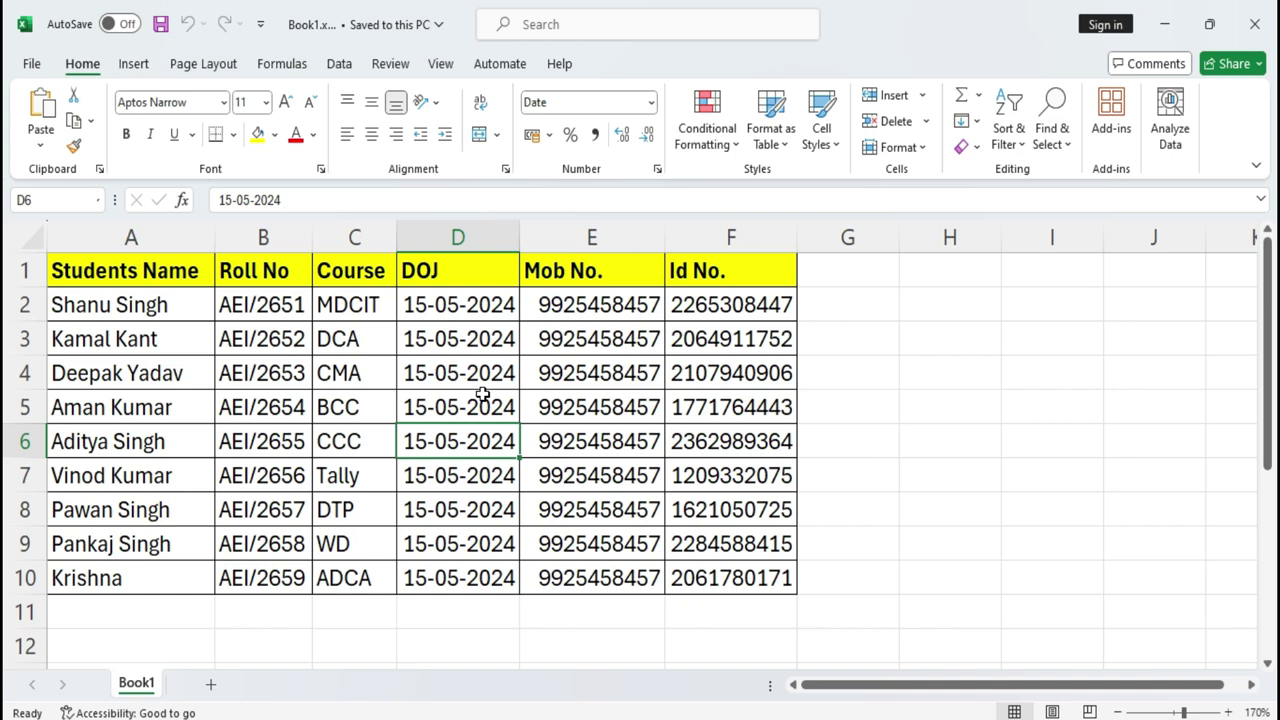
click(29, 65)
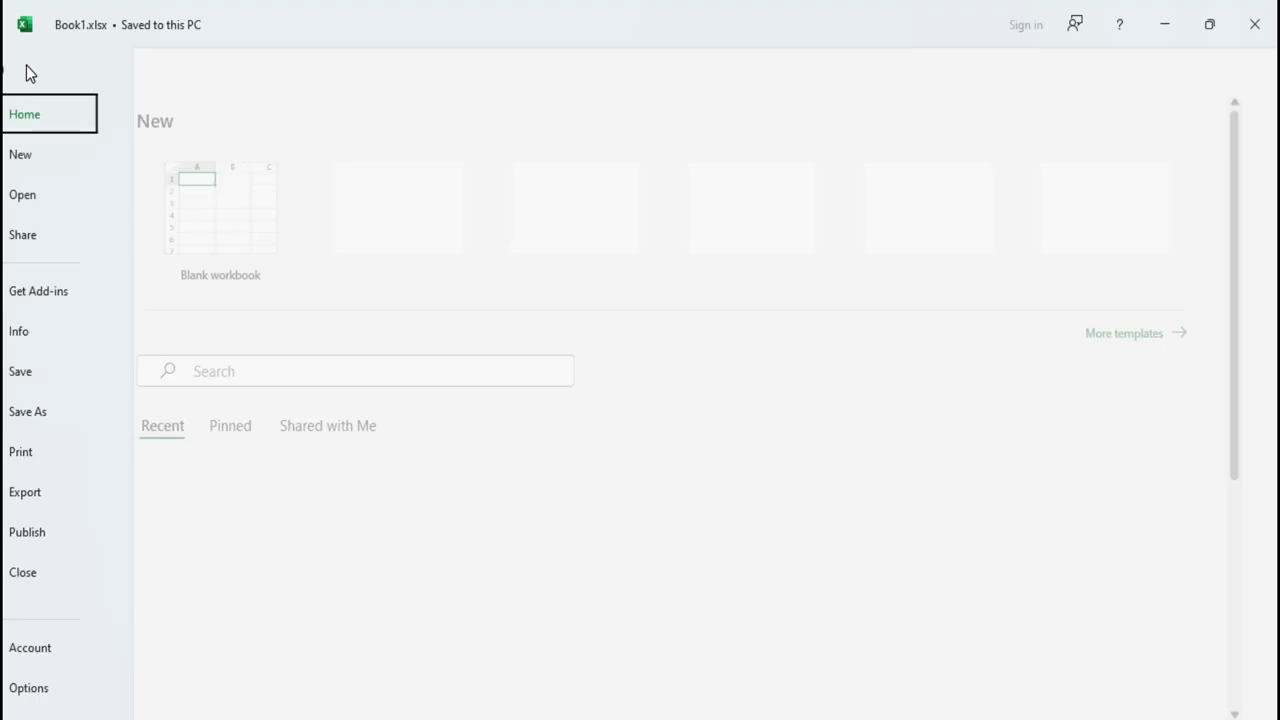
click(71, 416)
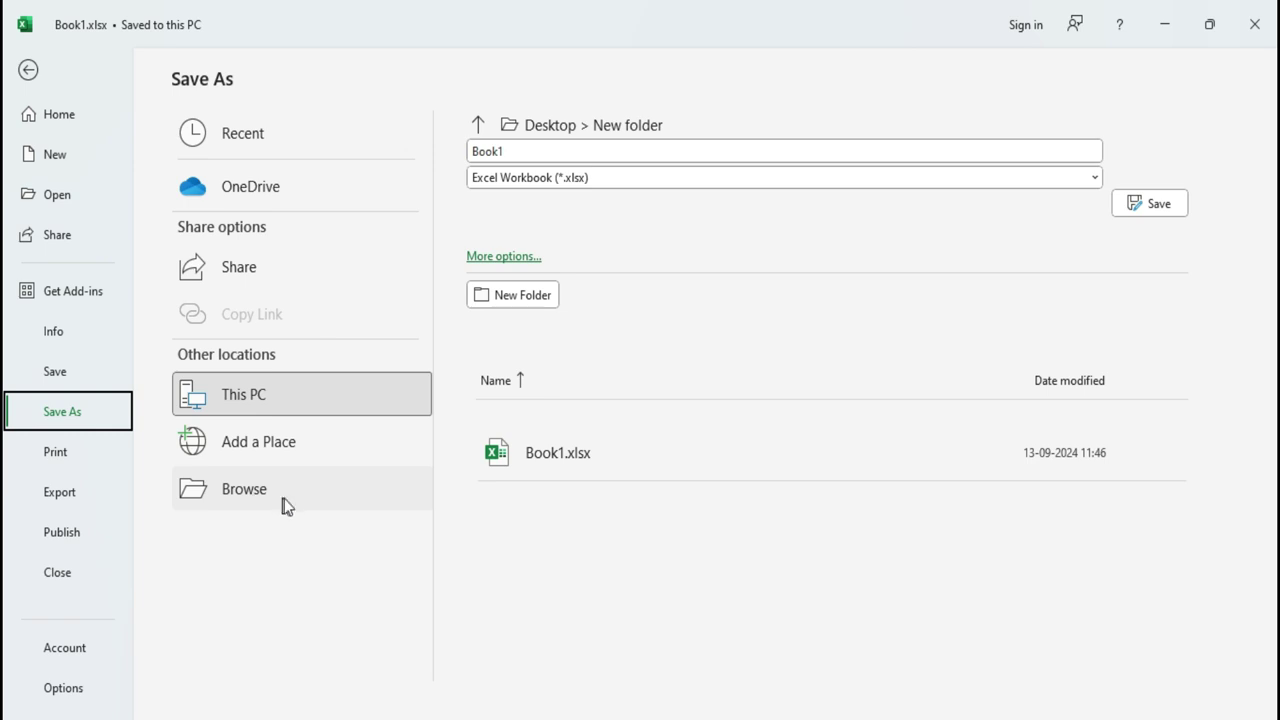
click(248, 492)
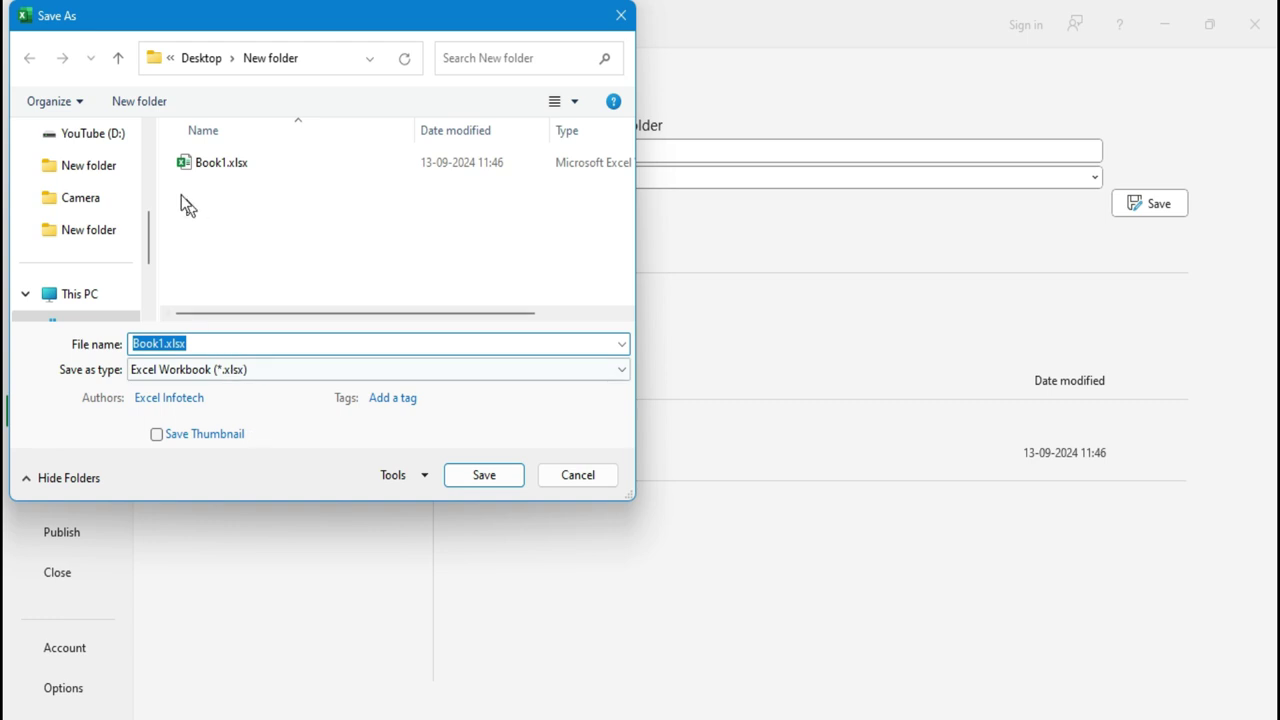
scroll(92, 215, up, 1)
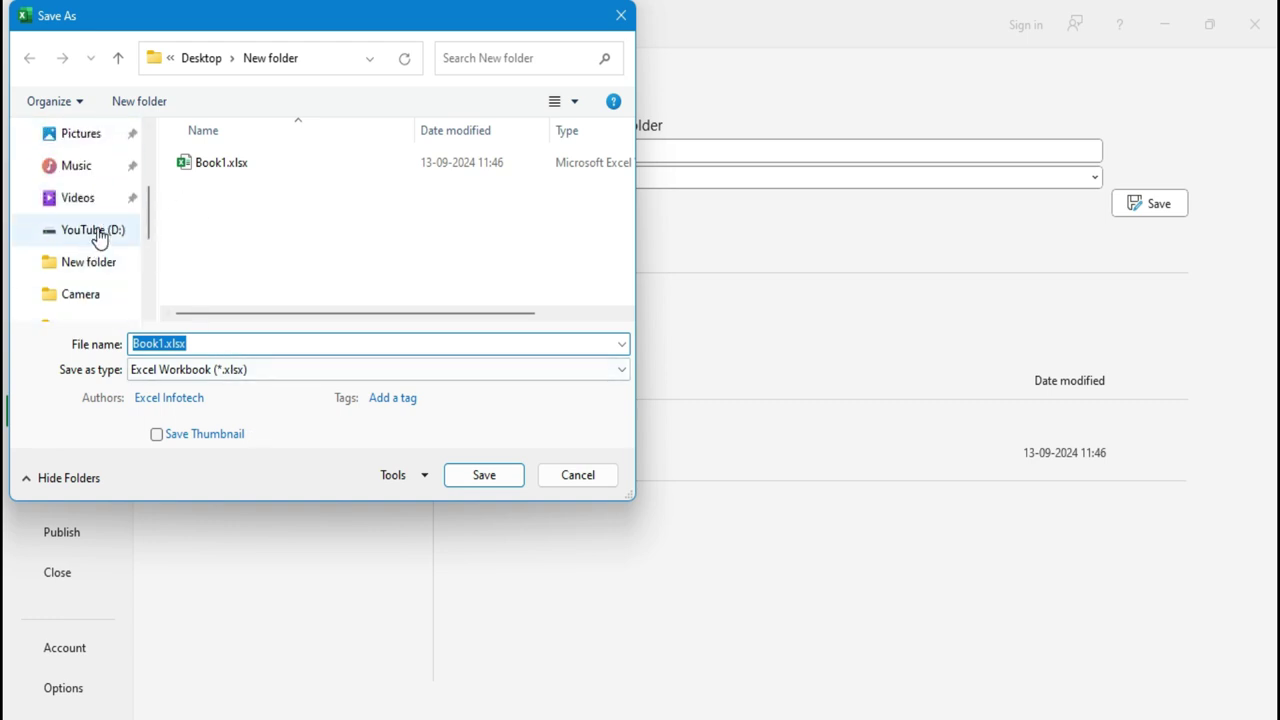
scroll(100, 232, up, 2)
scroll(104, 228, down, 1)
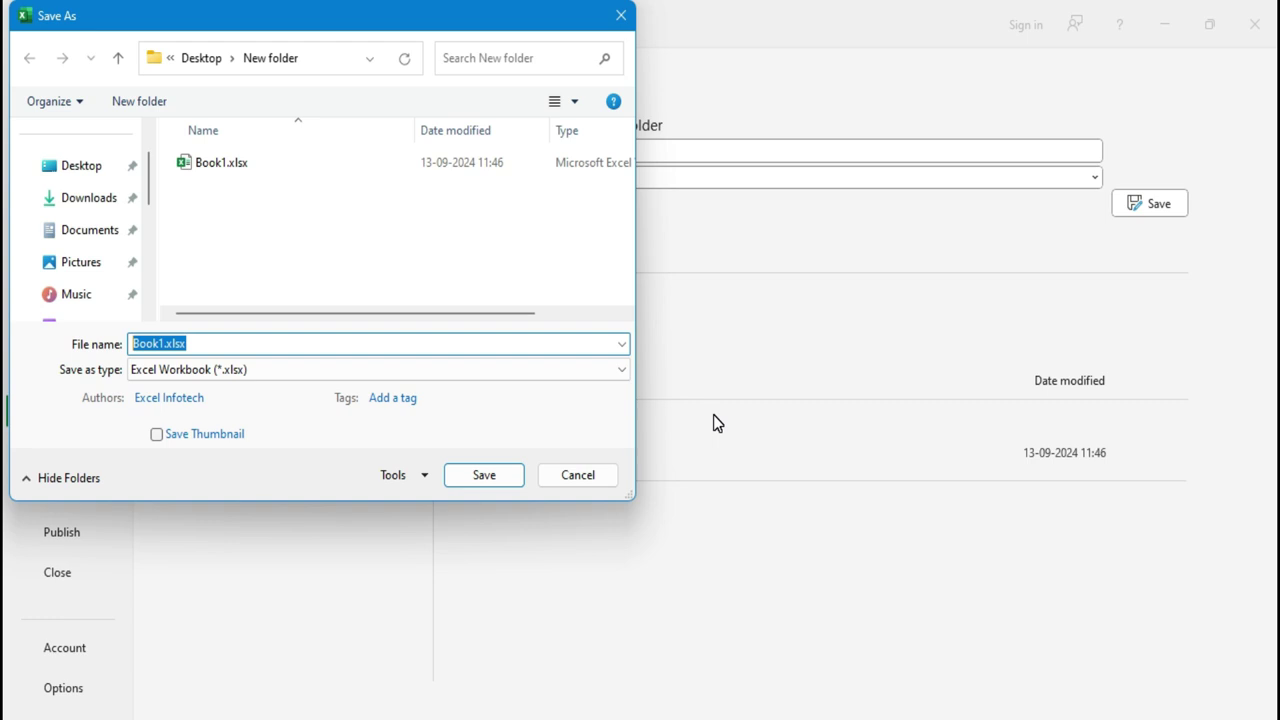
text(Students ID Card)
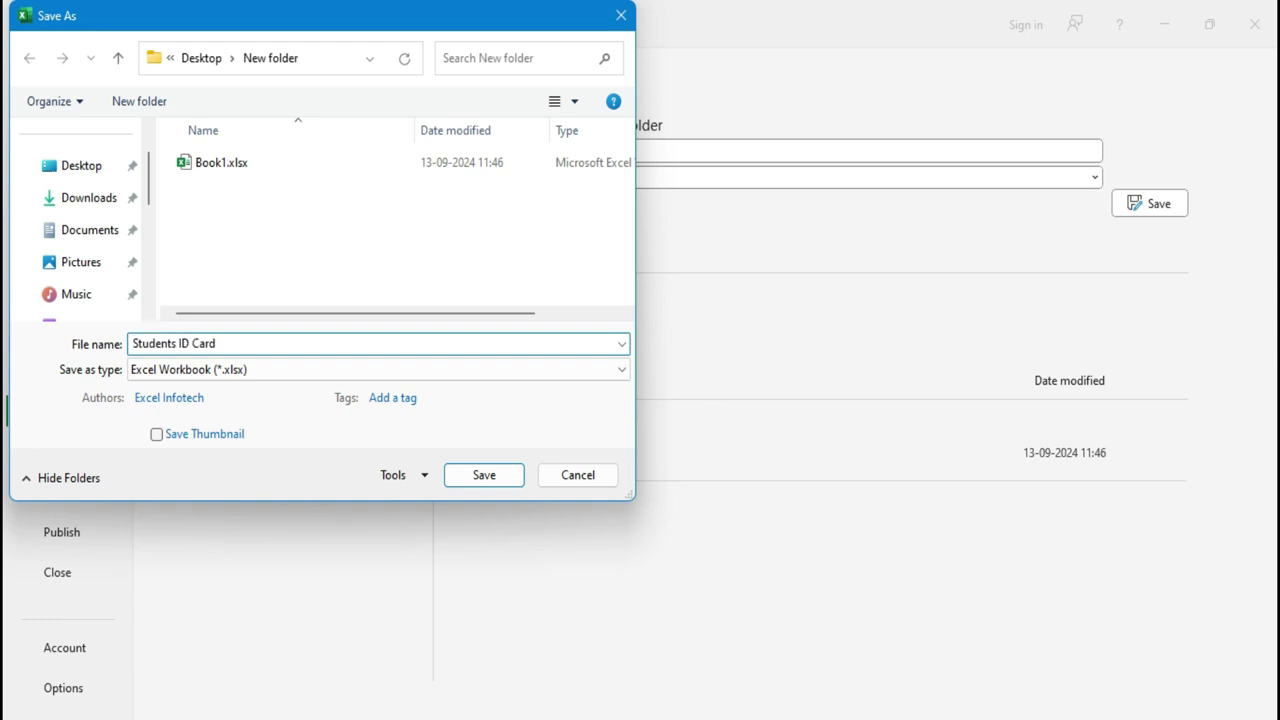
text(.xlsx)
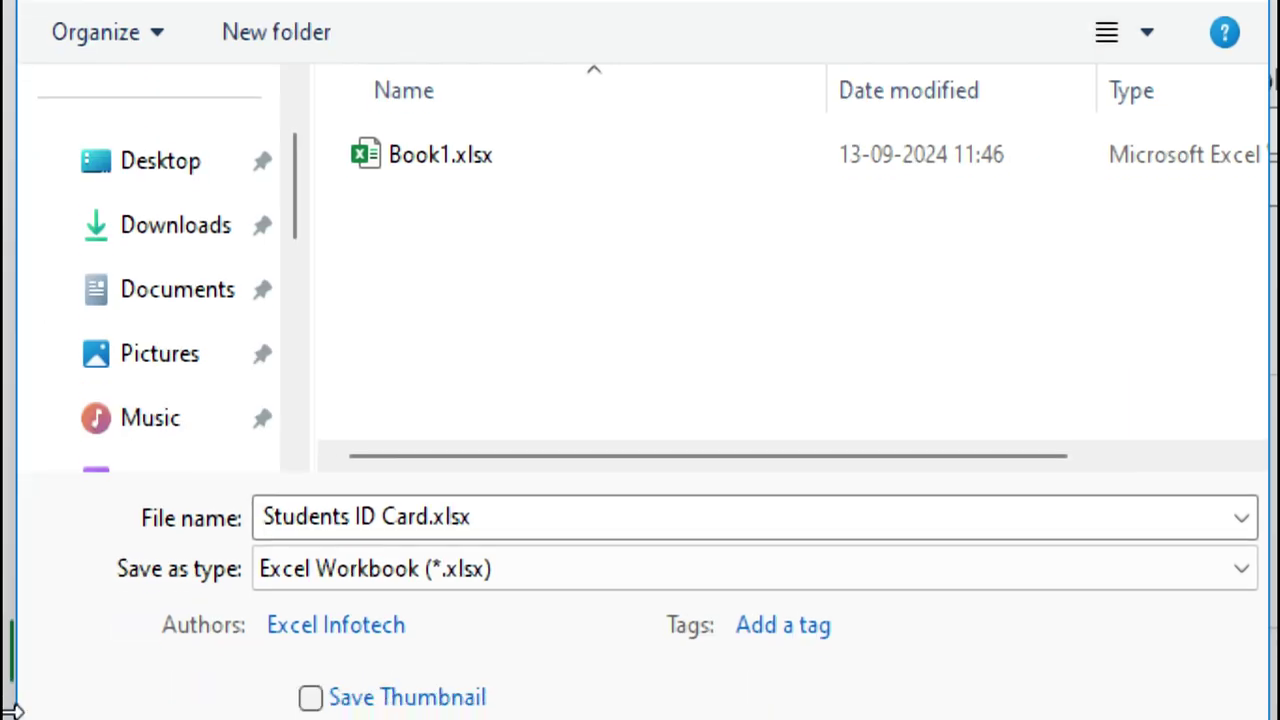
Set the copy's file format to CSV (Comma delimited) and save it as Students ID Card.csv
click(346, 538)
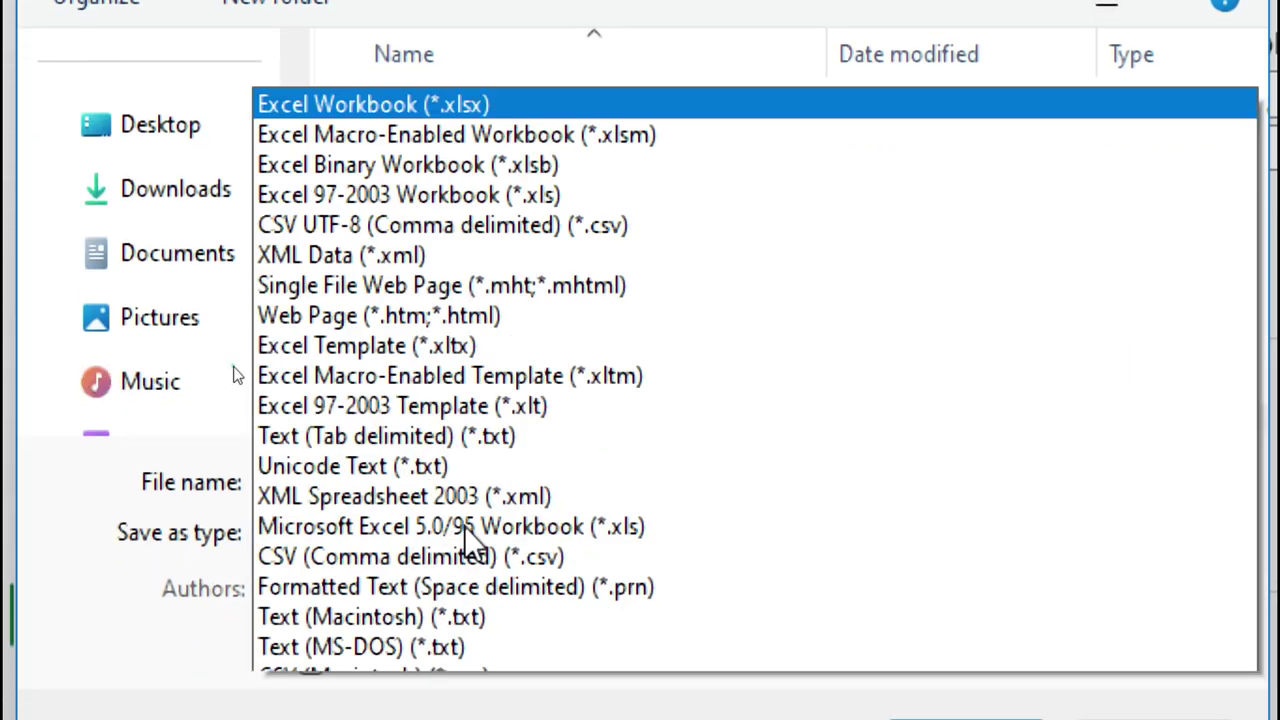
scroll(464, 526, down, 3)
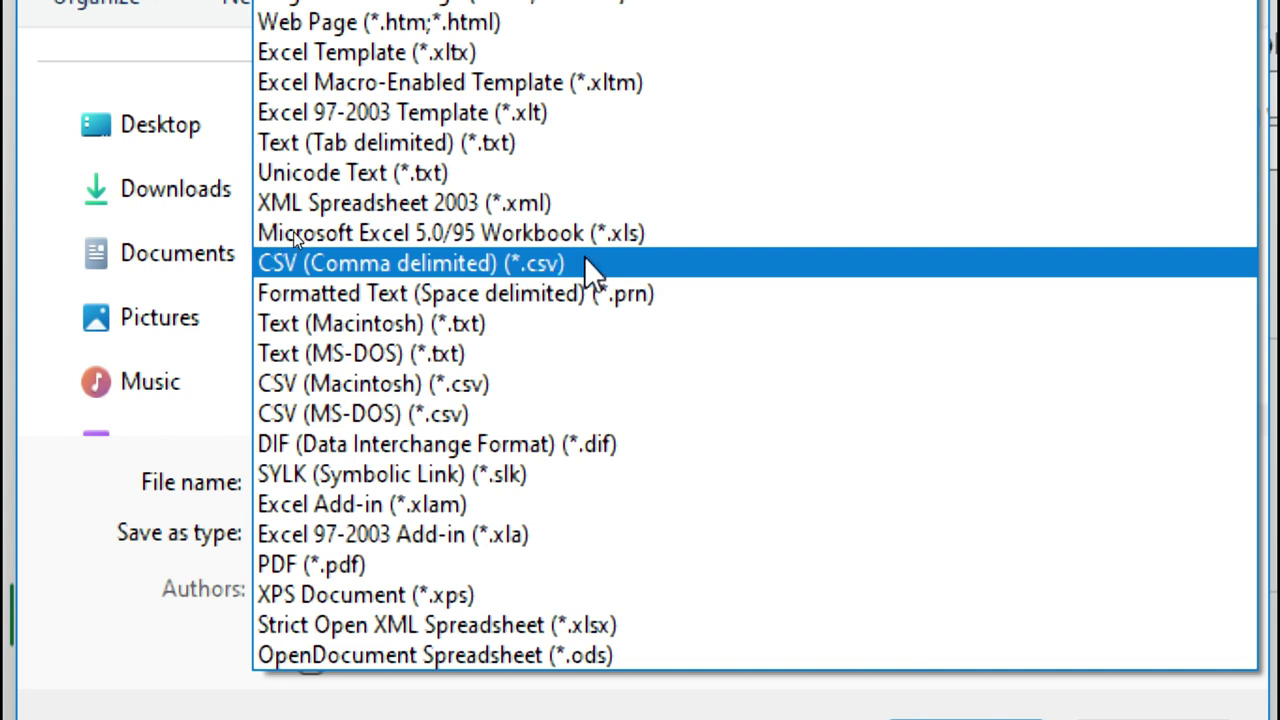
click(534, 265)
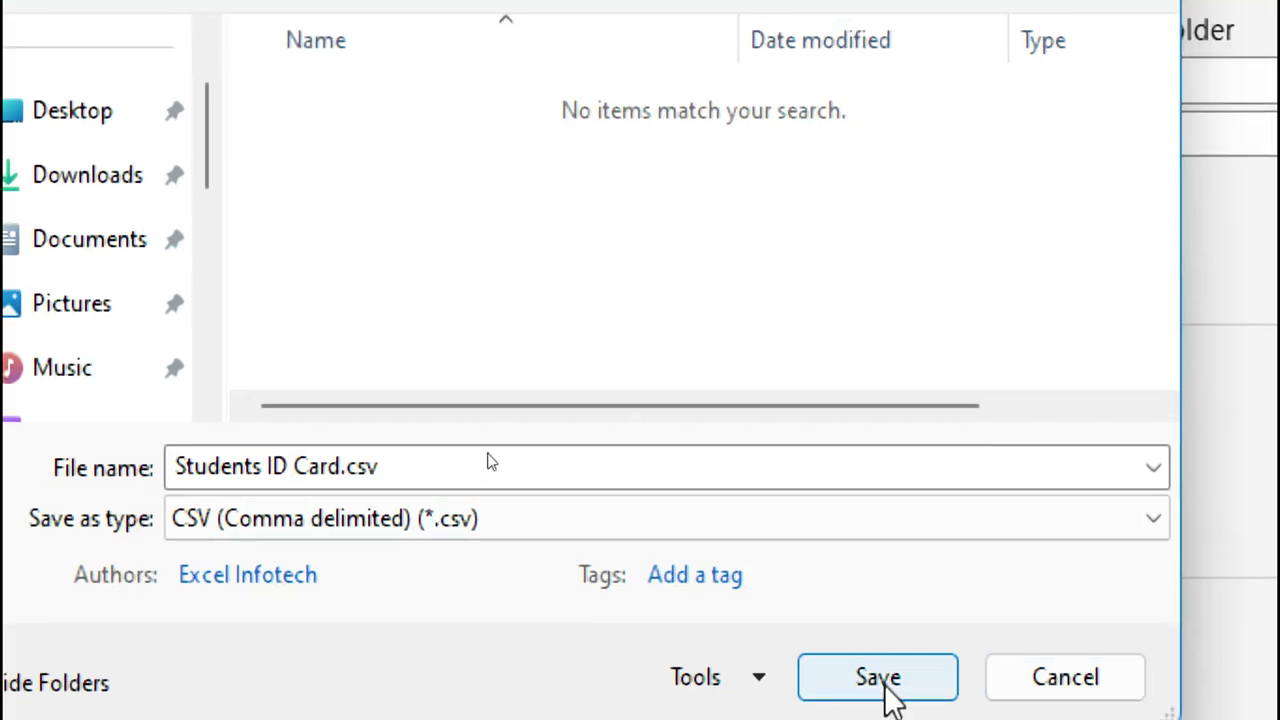
click(880, 690)
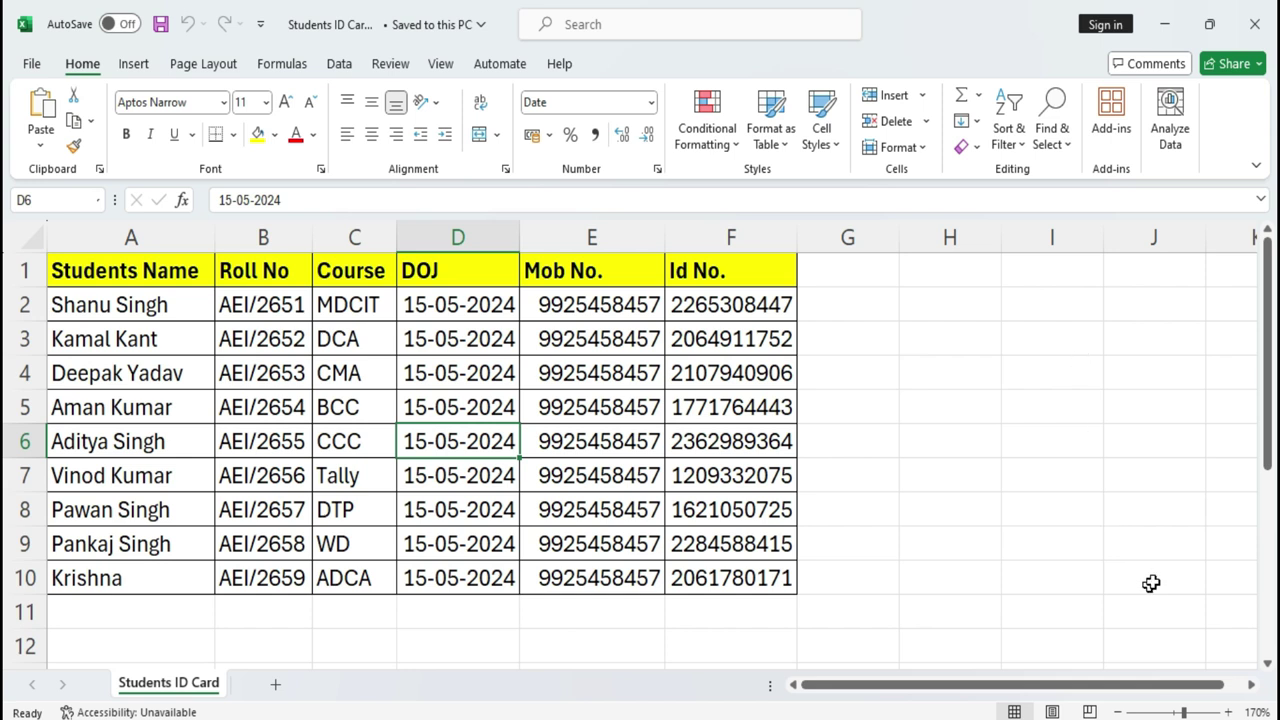
Switch to CorelDRAW and start creating a Print Merge for the ID card in Untitled-1
key(alt+Tab)
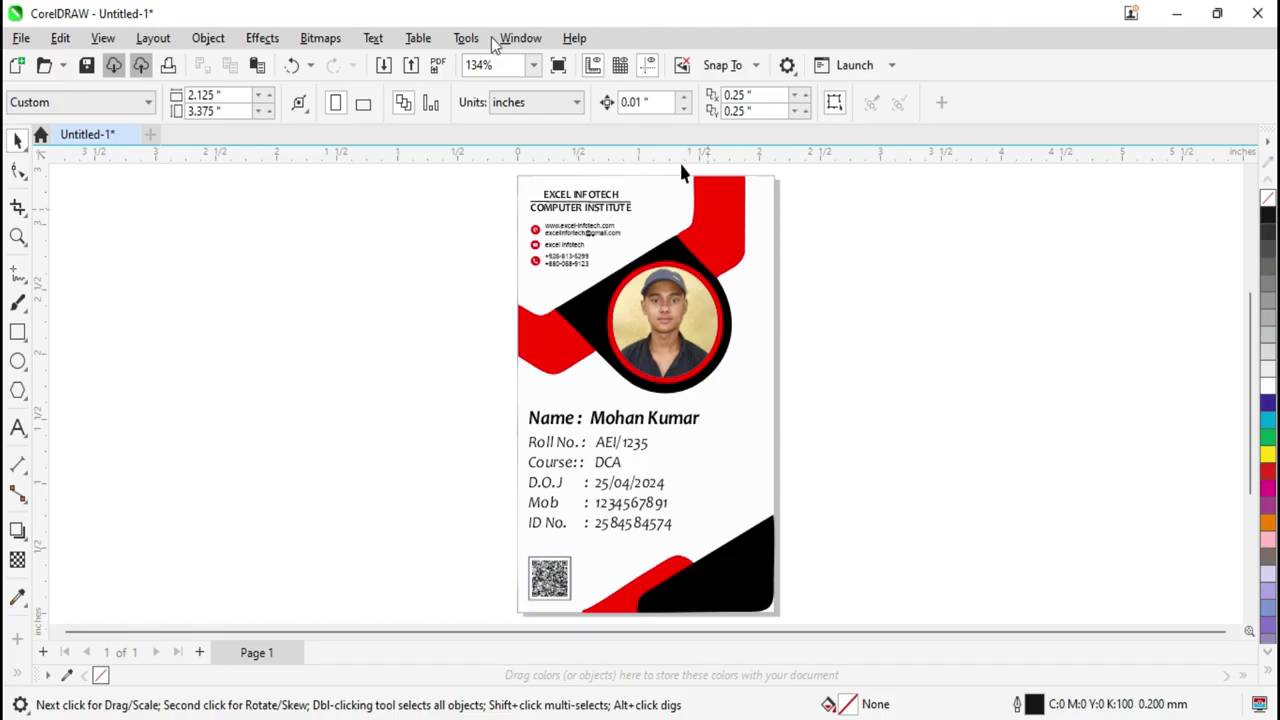
click(24, 40)
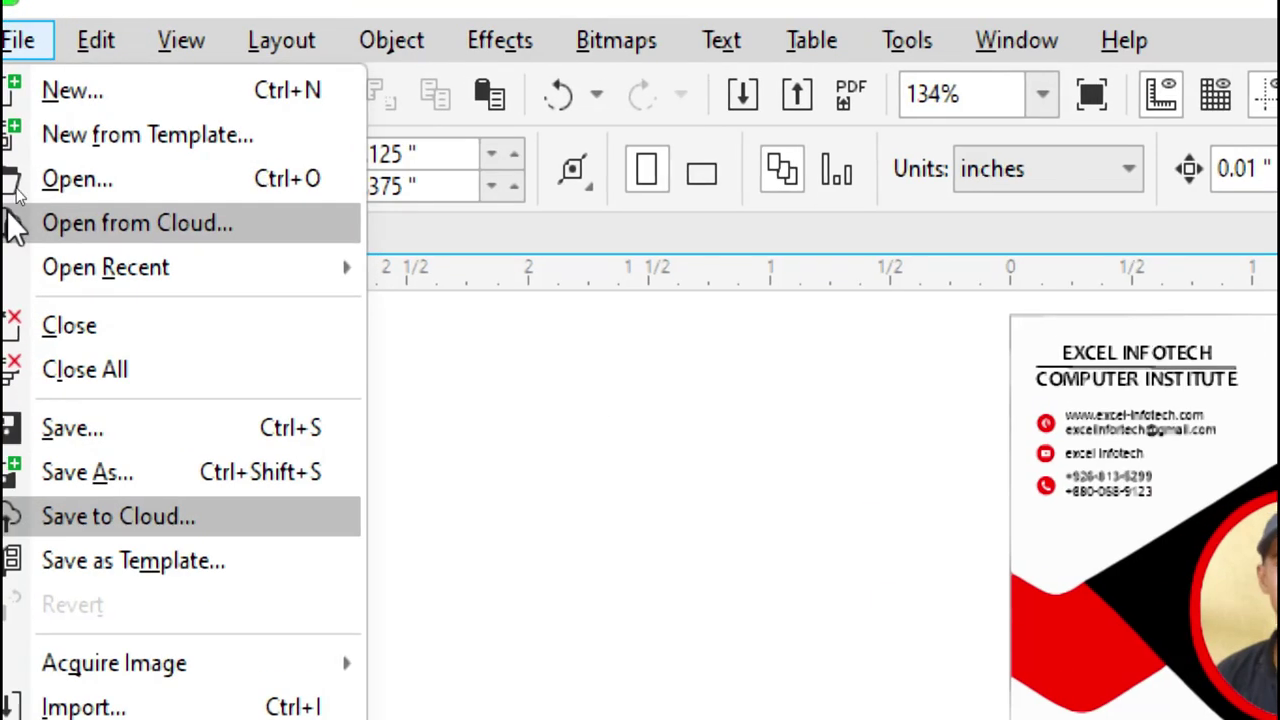
mouse_move(12, 415)
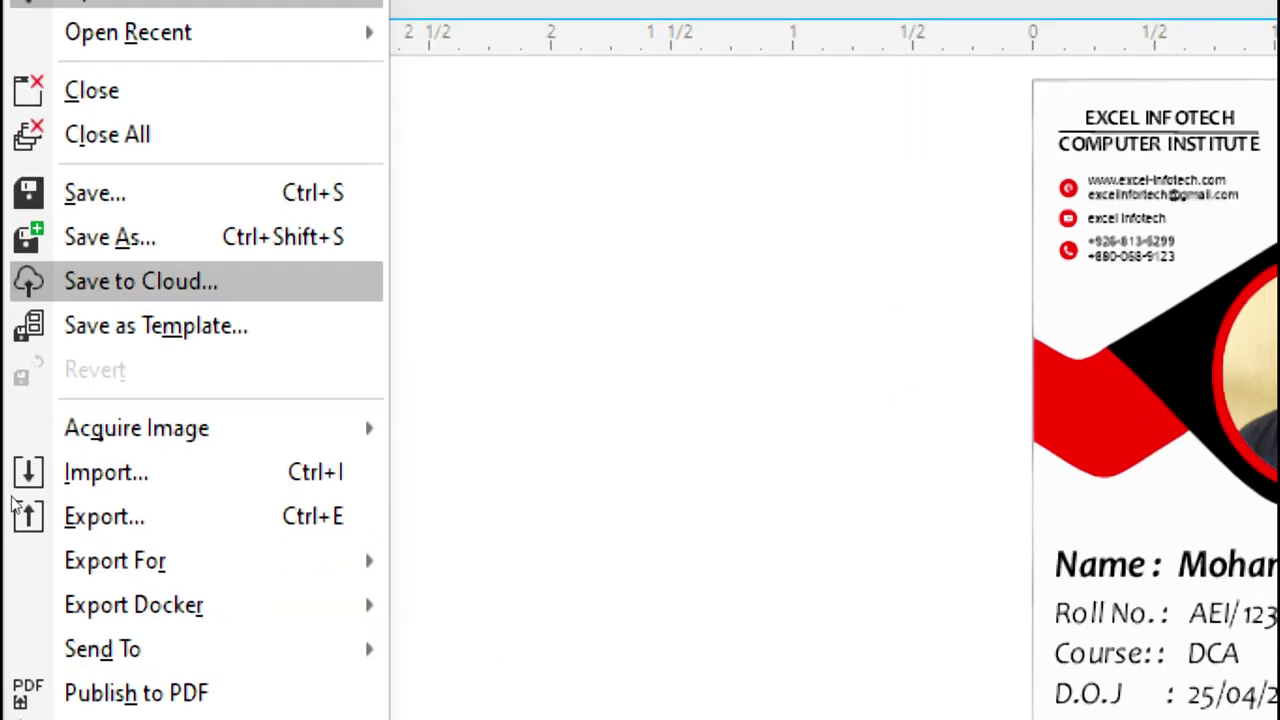
mouse_move(149, 667)
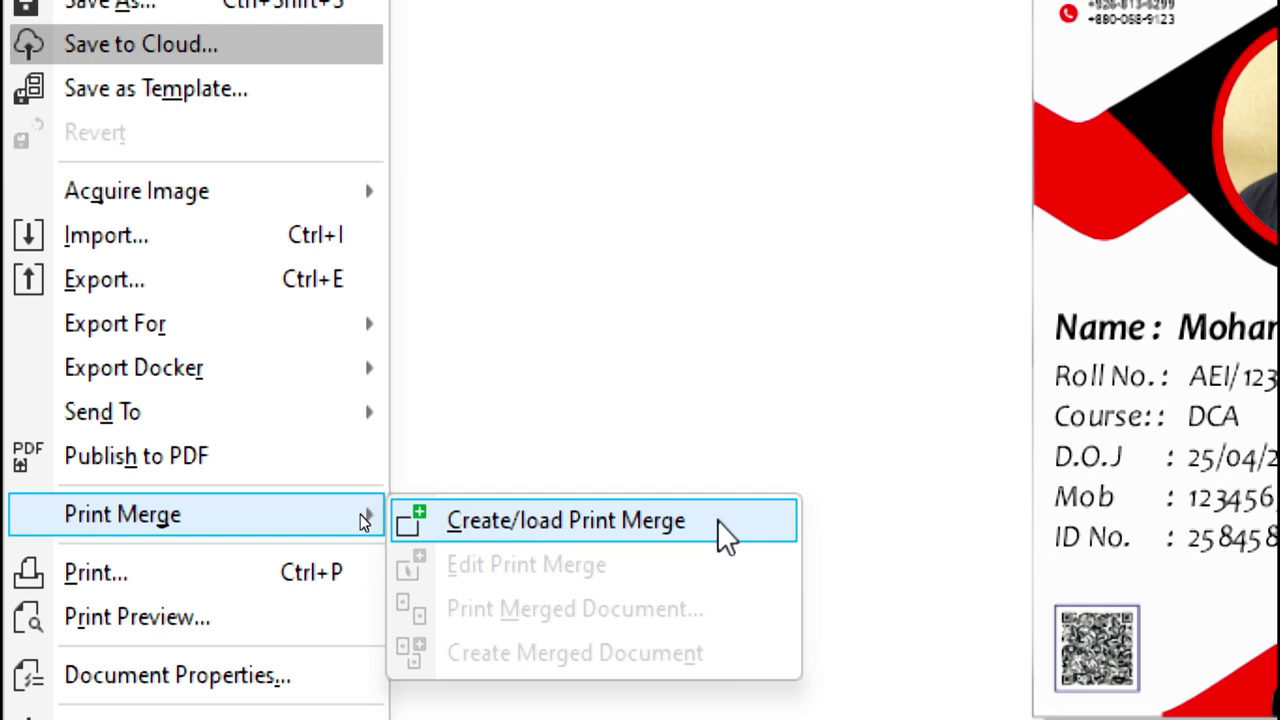
click(682, 516)
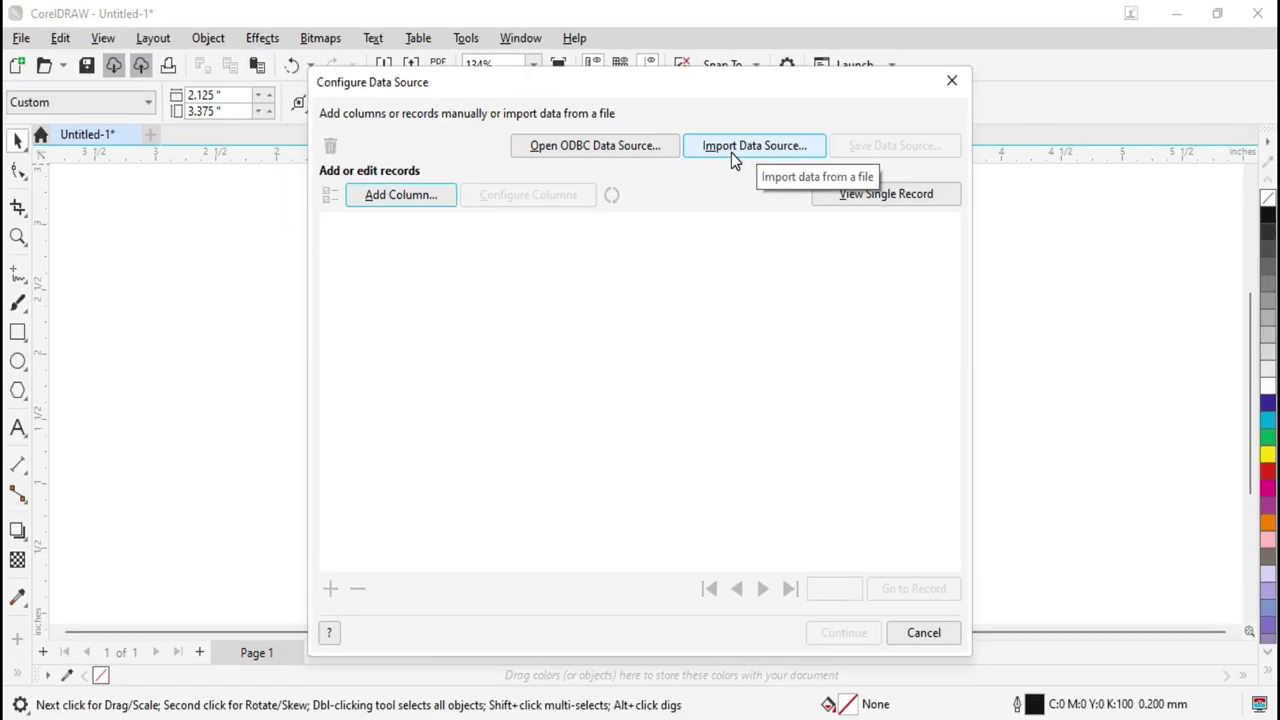
Import Students ID Card.csv as the Print Merge data source and check its columns through Id No
click(742, 148)
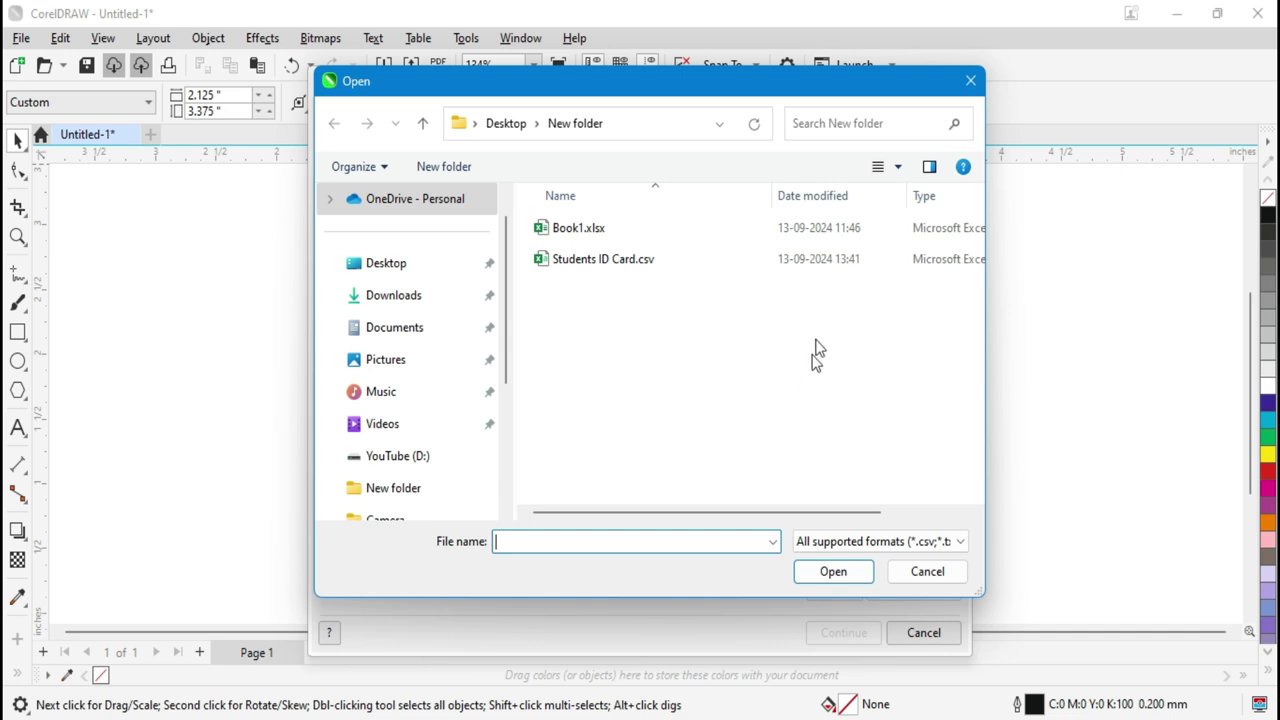
click(590, 266)
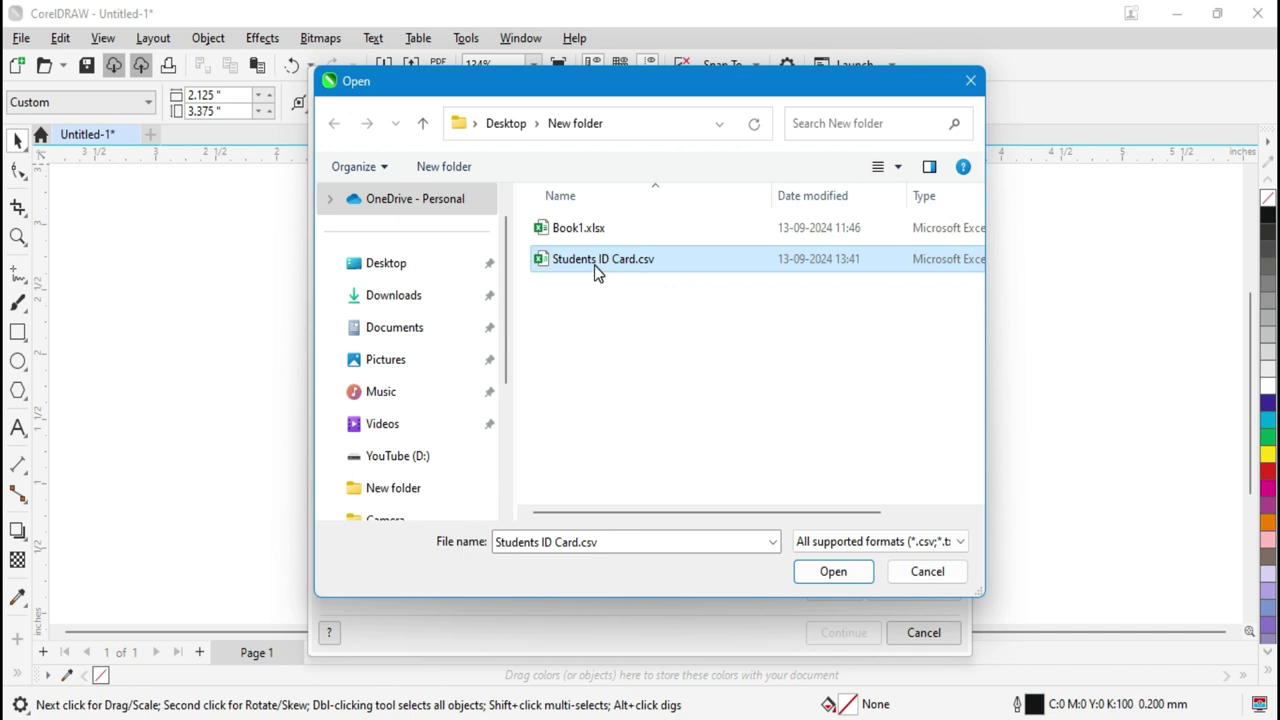
click(812, 541)
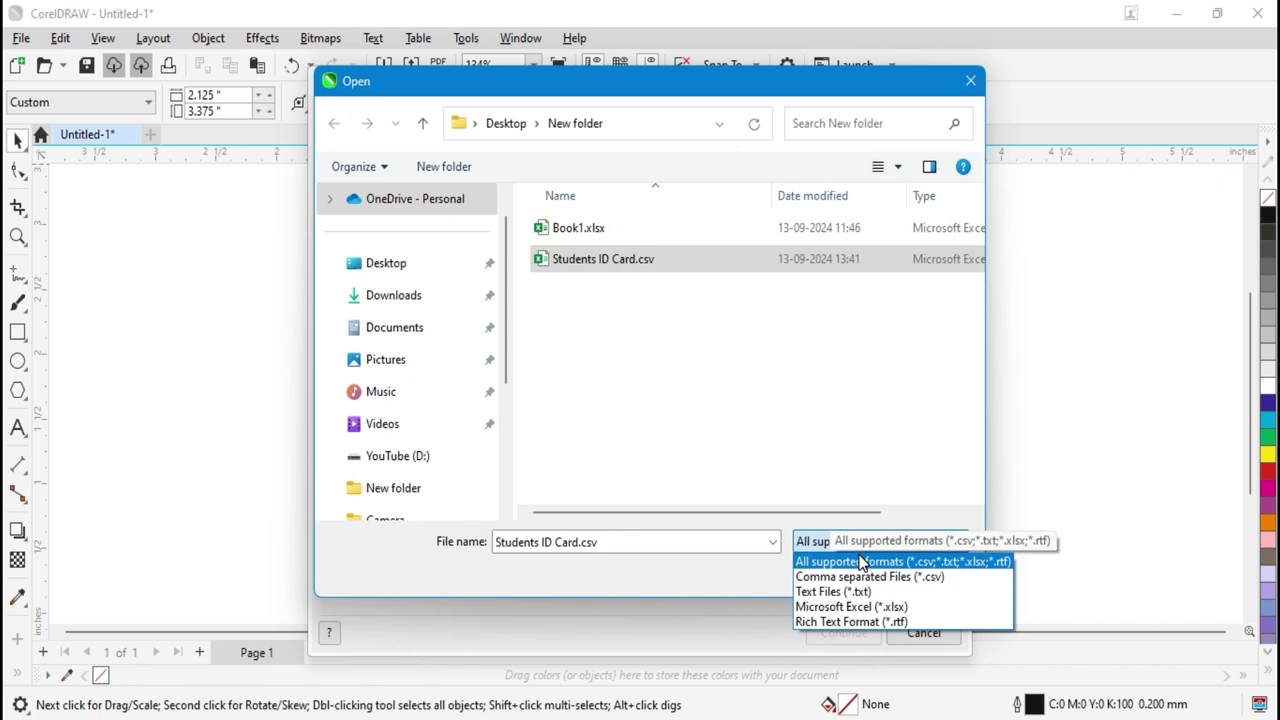
click(936, 582)
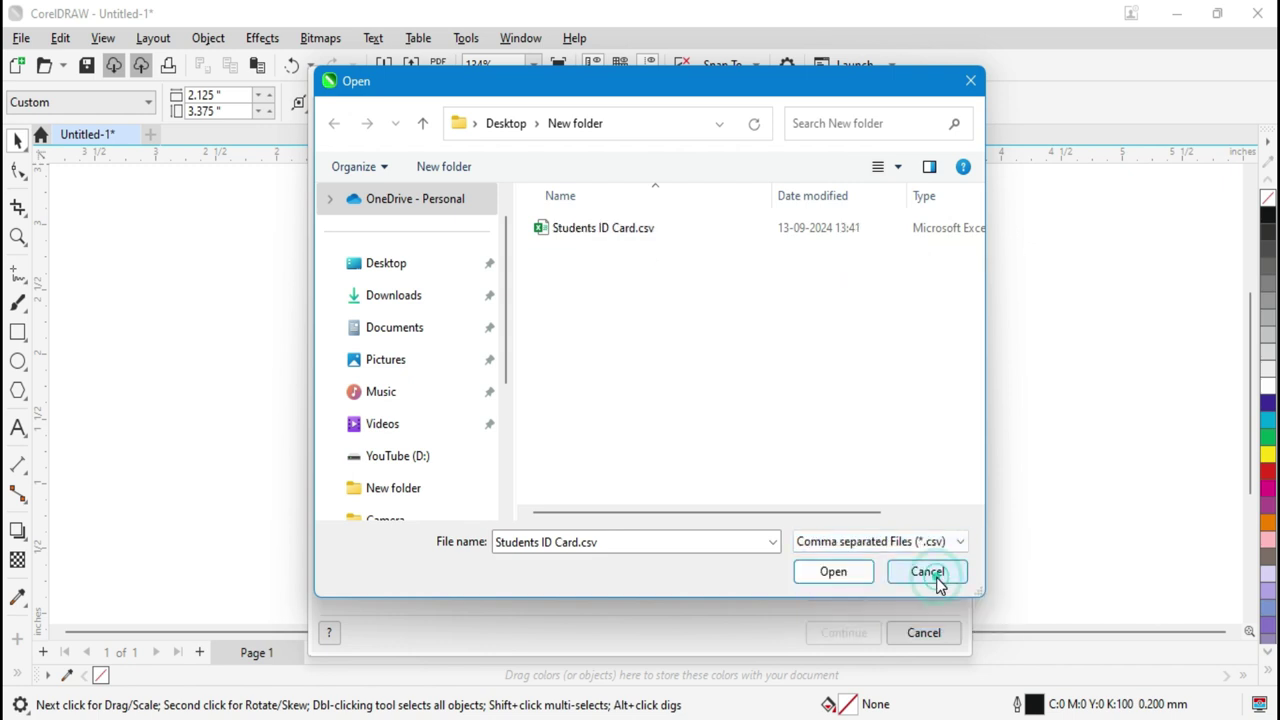
click(840, 547)
click(833, 571)
click(579, 261)
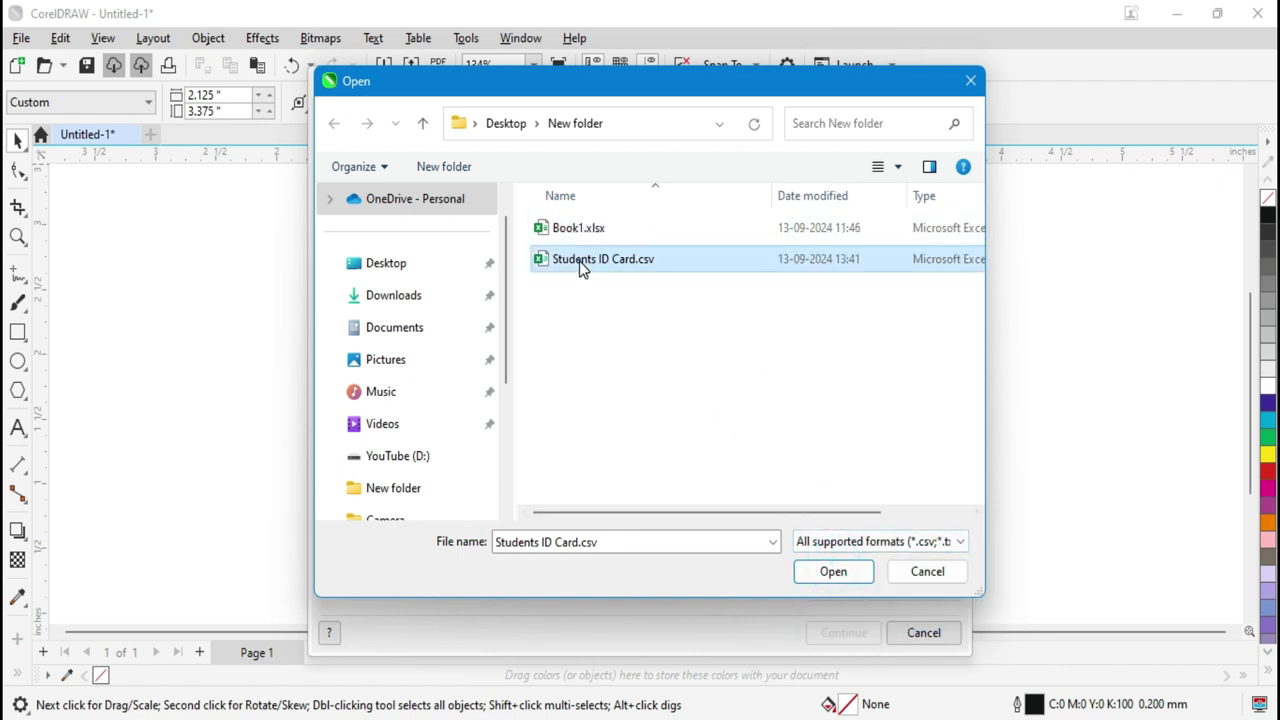
click(832, 575)
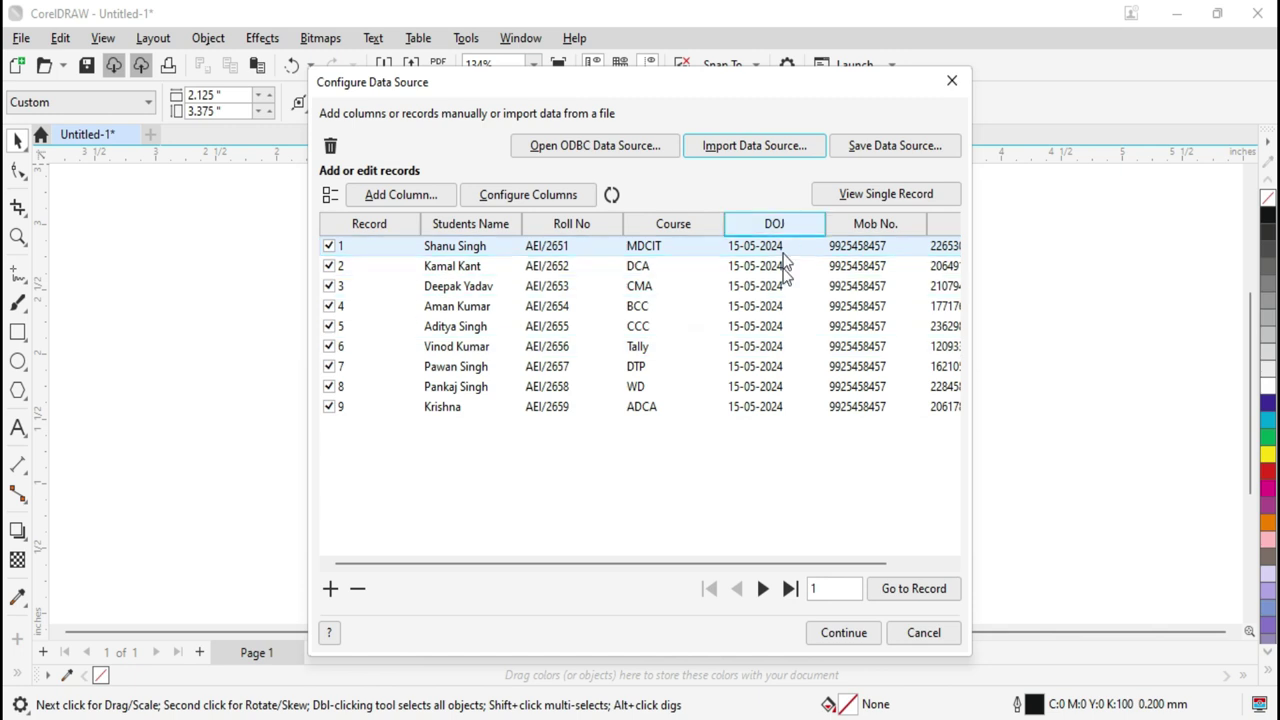
drag(776, 563, 834, 563)
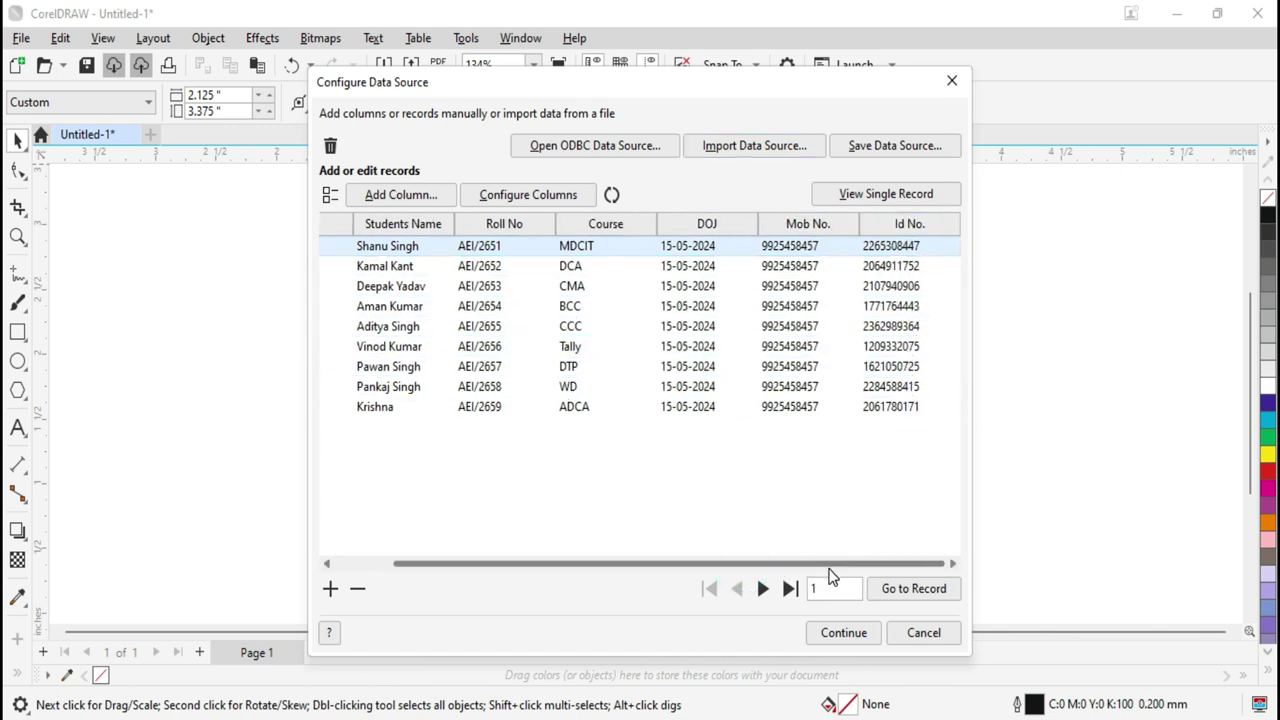
drag(822, 564, 764, 564)
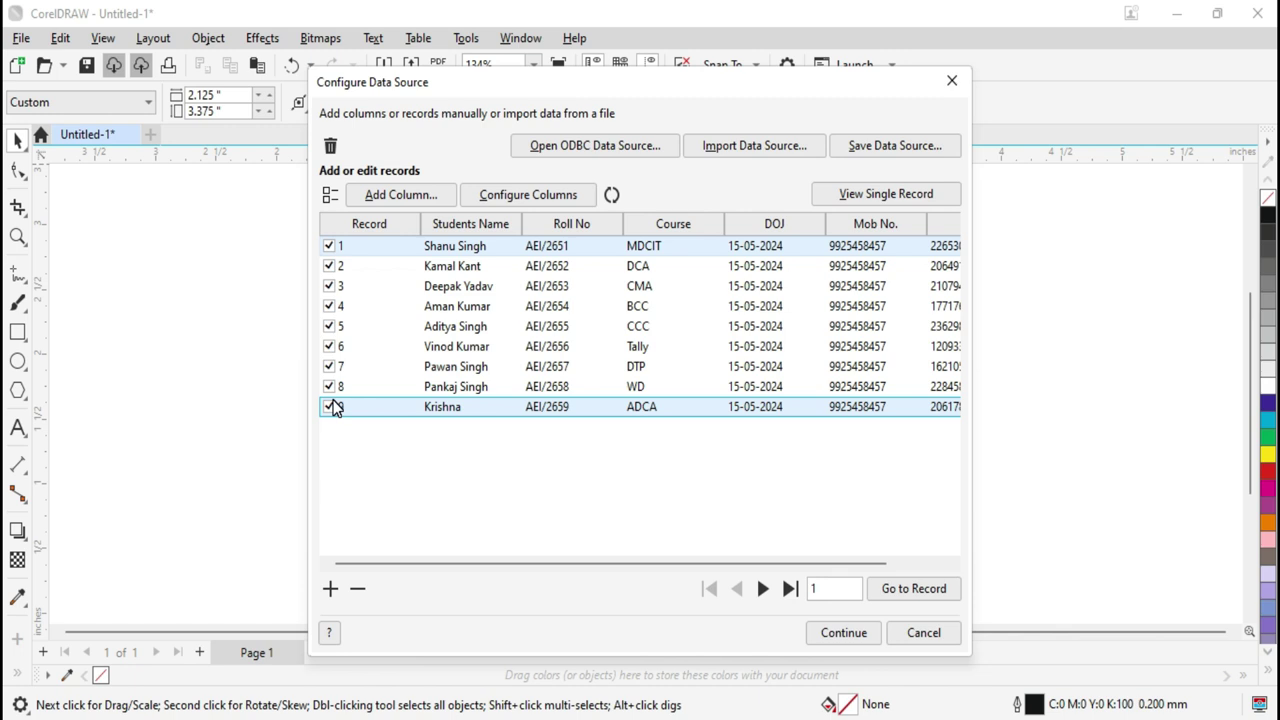
Try excluding records 5 and 6 from the merge and include both again
click(331, 326)
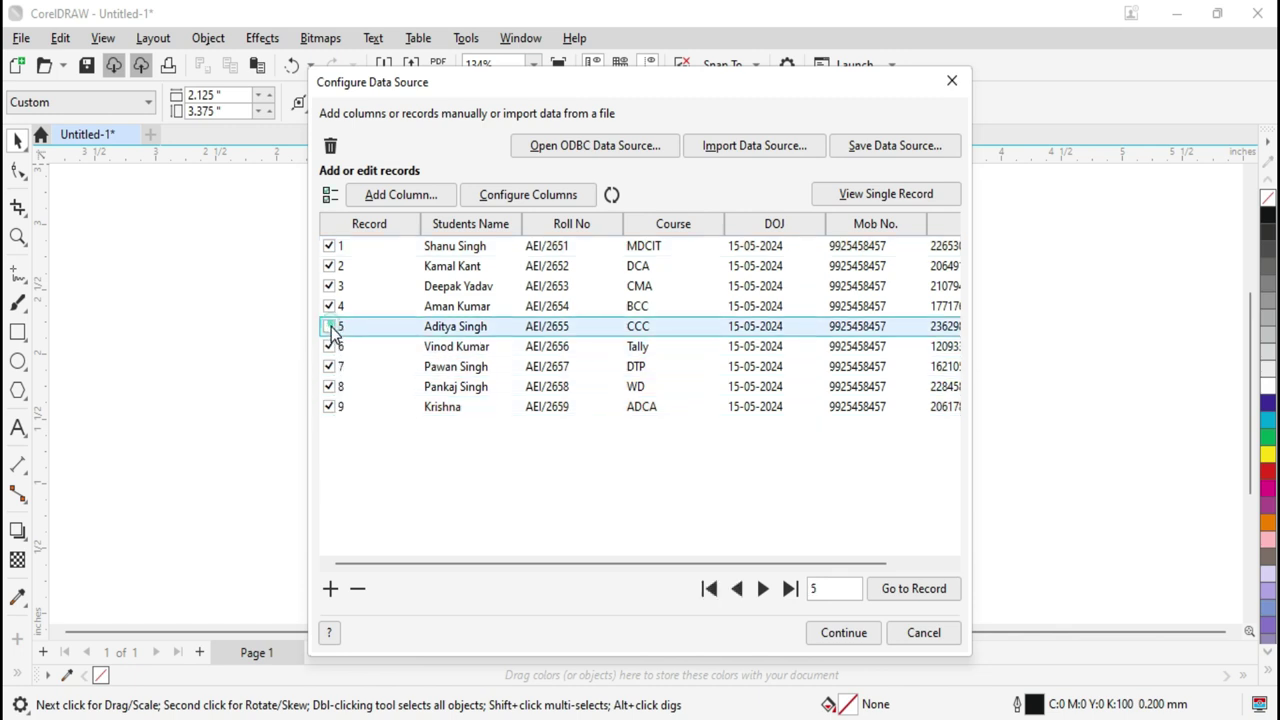
click(330, 326)
click(330, 346)
click(330, 346)
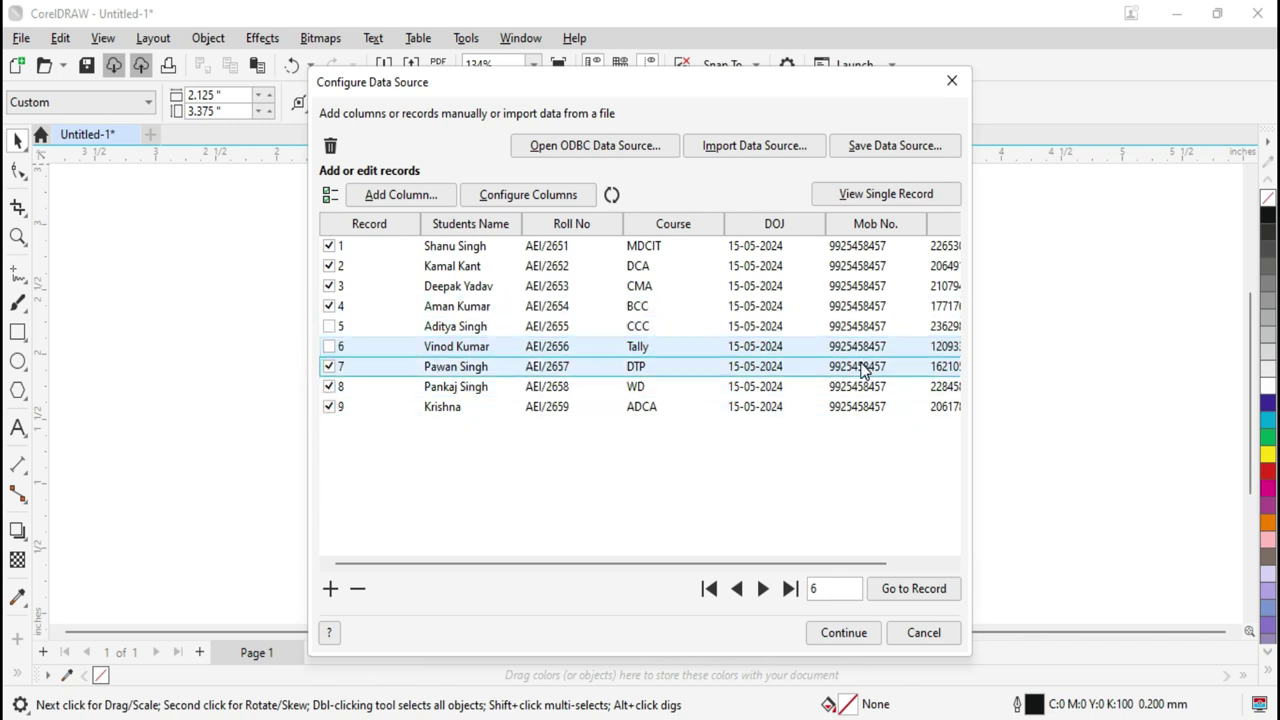
click(330, 326)
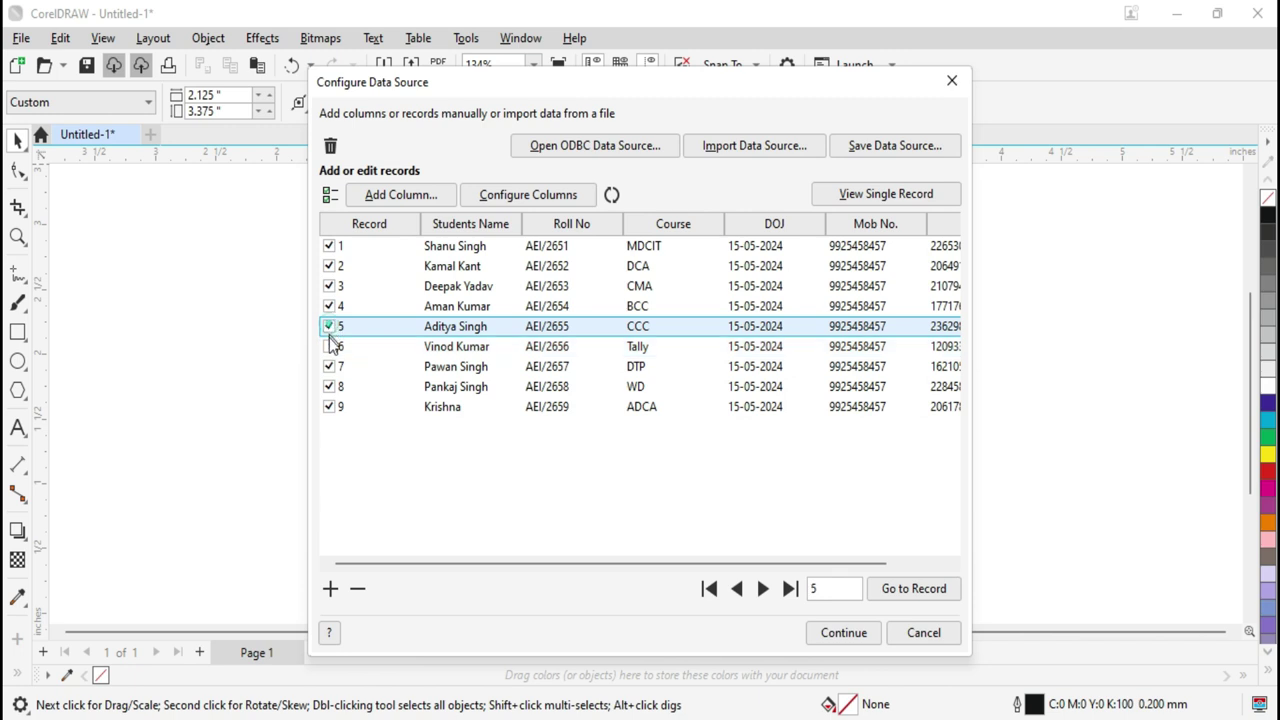
click(330, 346)
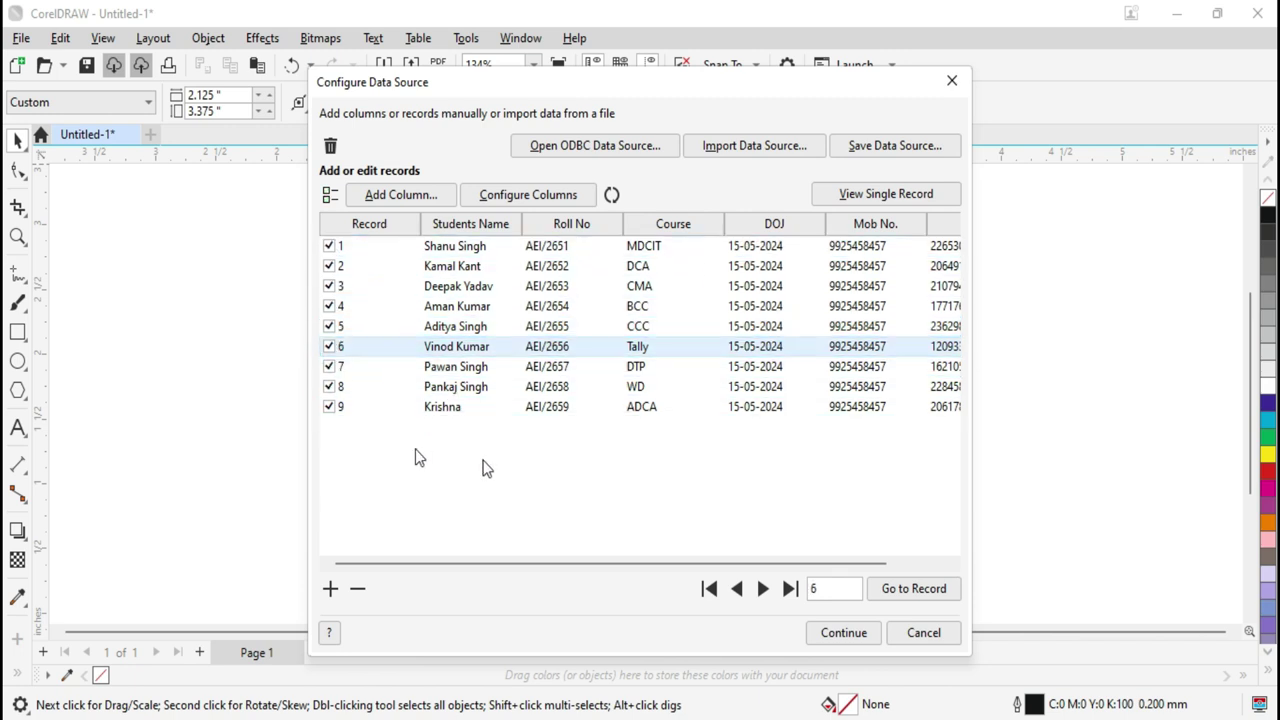
Accept the data source with all records and choose Students Name as the text column for merging
click(853, 636)
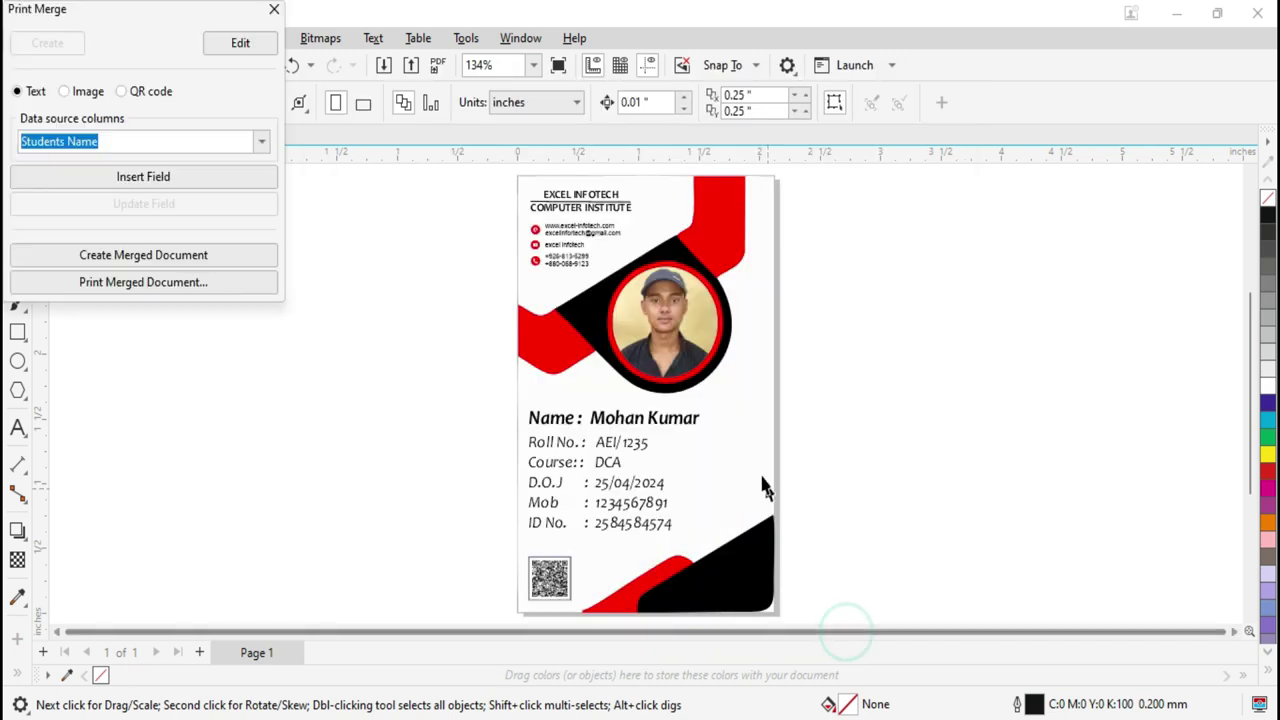
drag(120, 20, 226, 183)
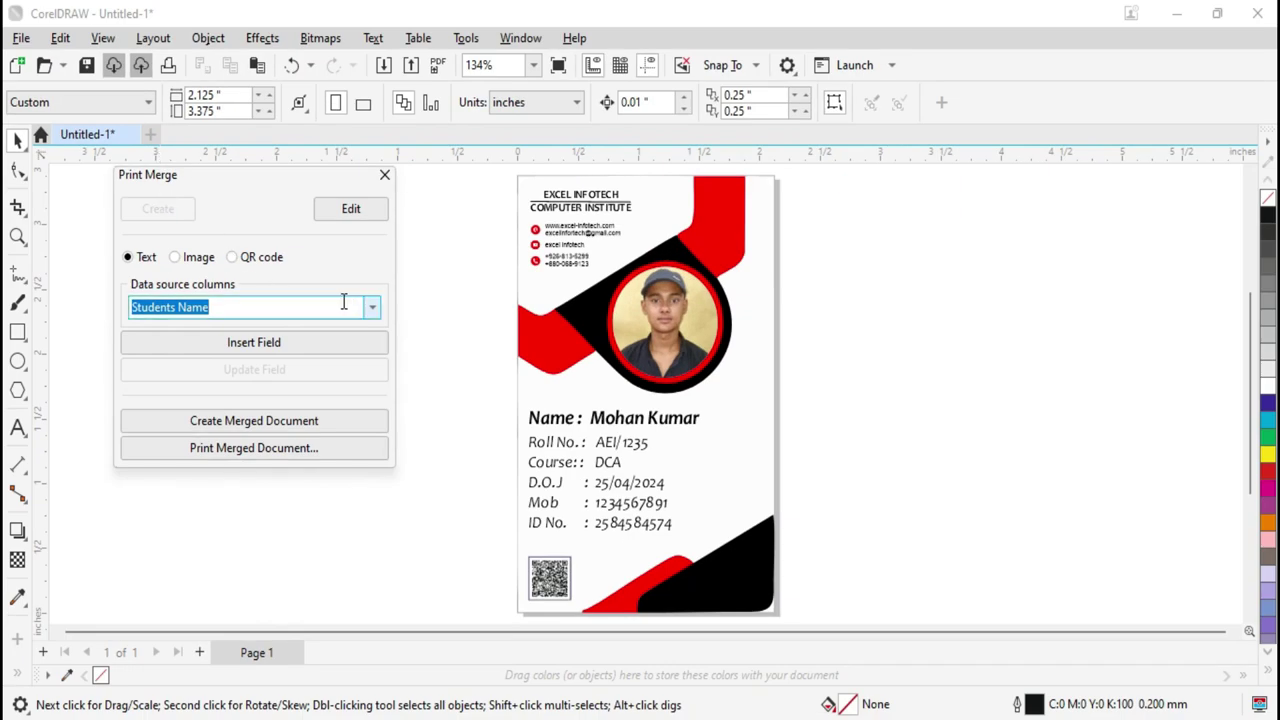
click(371, 311)
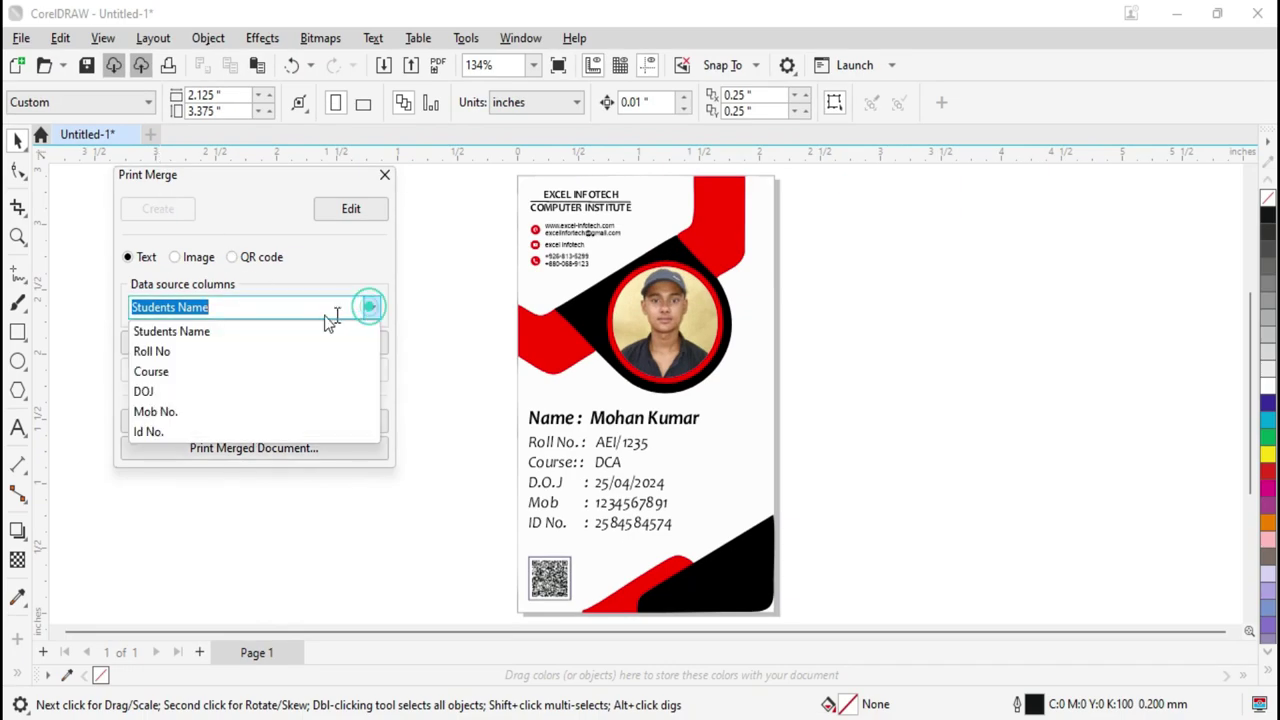
click(248, 325)
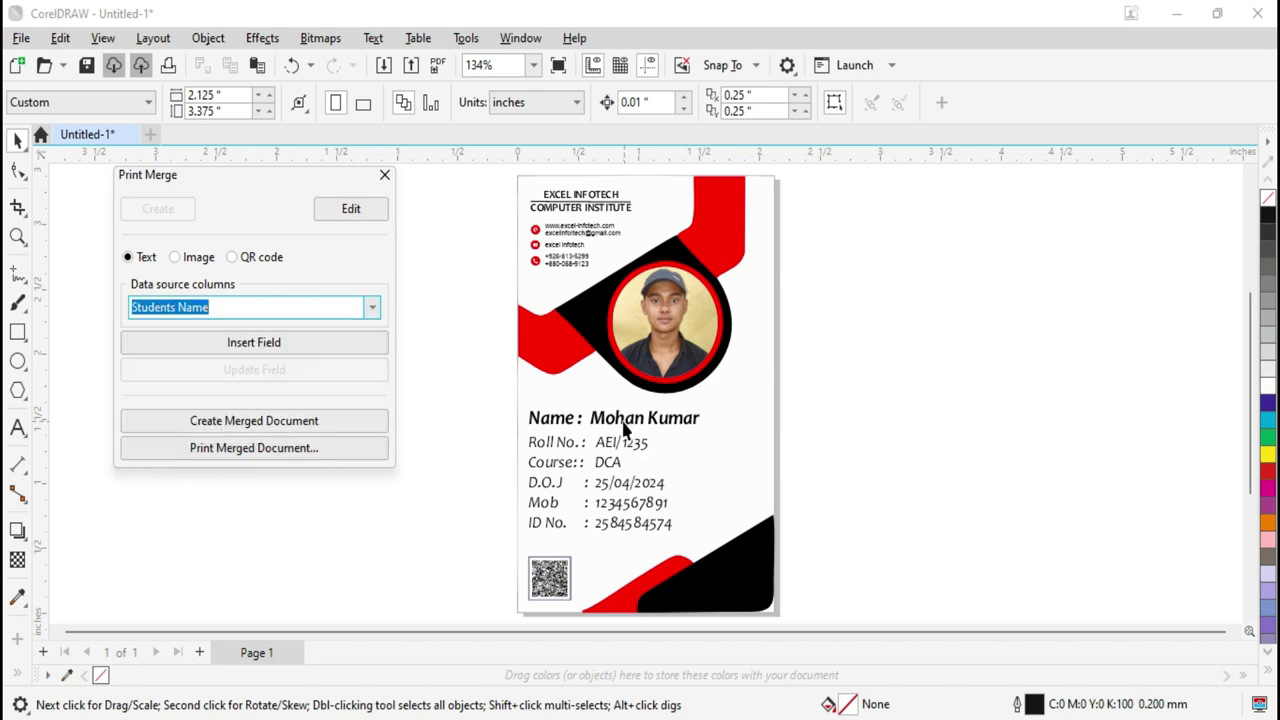
Replace the sample name after "Name :" on the card with the Students Name merge field
click(622, 420)
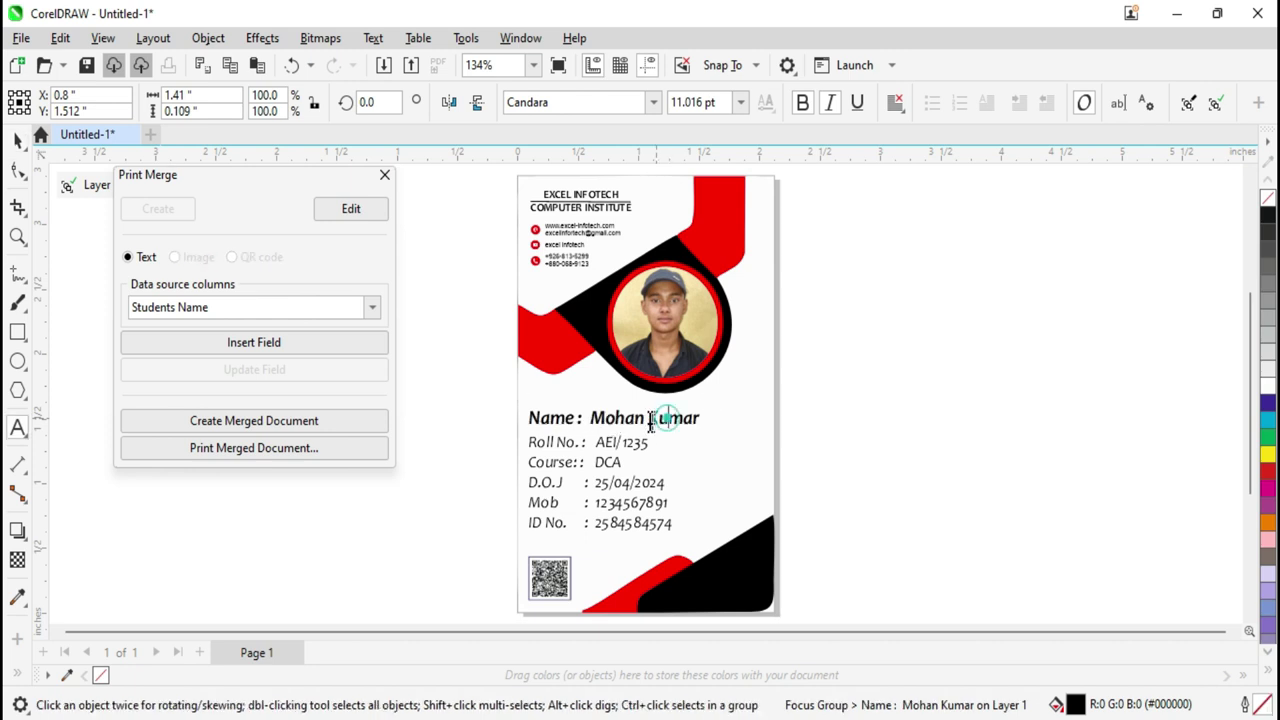
double_click(592, 418)
drag(592, 418, 703, 420)
drag(131, 307, 193, 307)
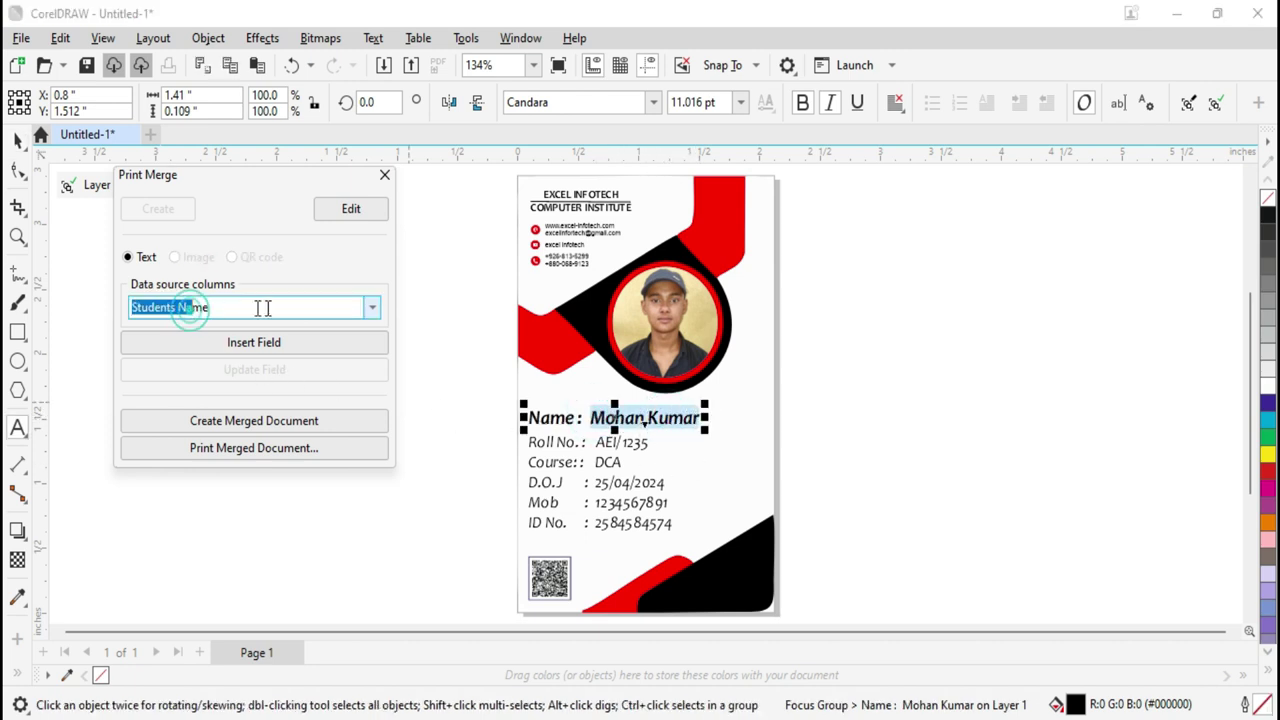
click(378, 305)
click(372, 307)
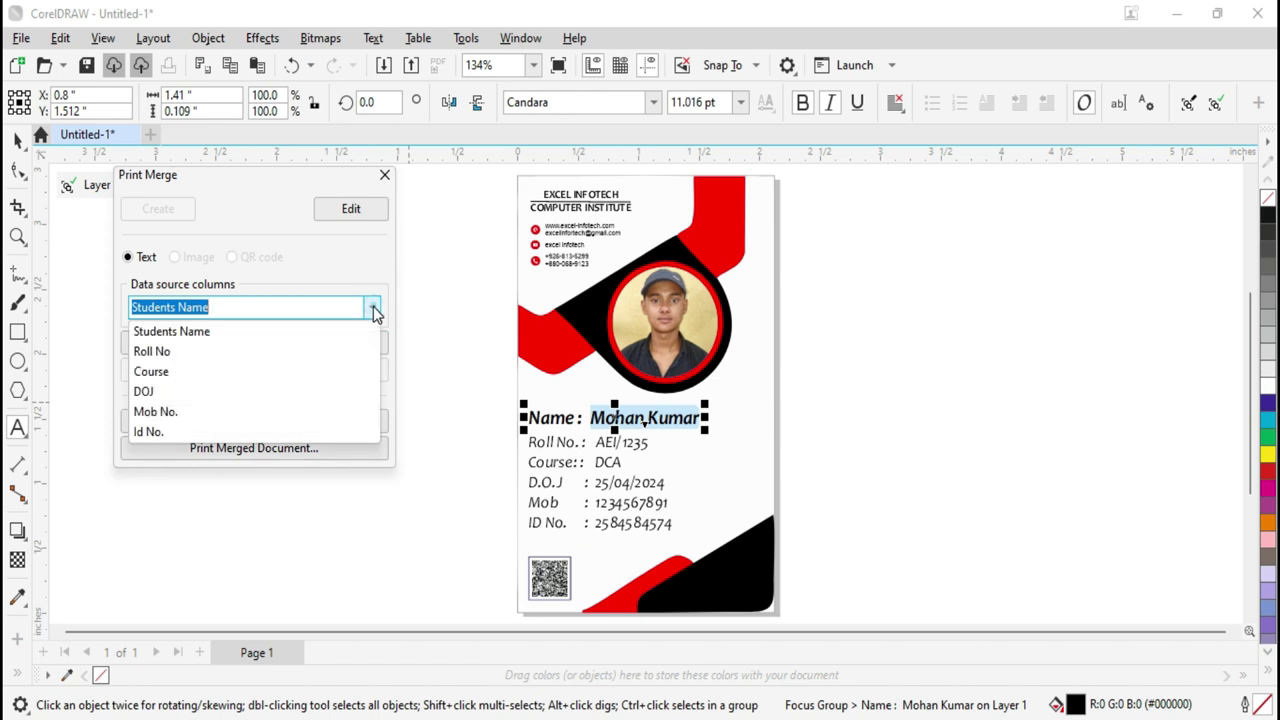
click(200, 337)
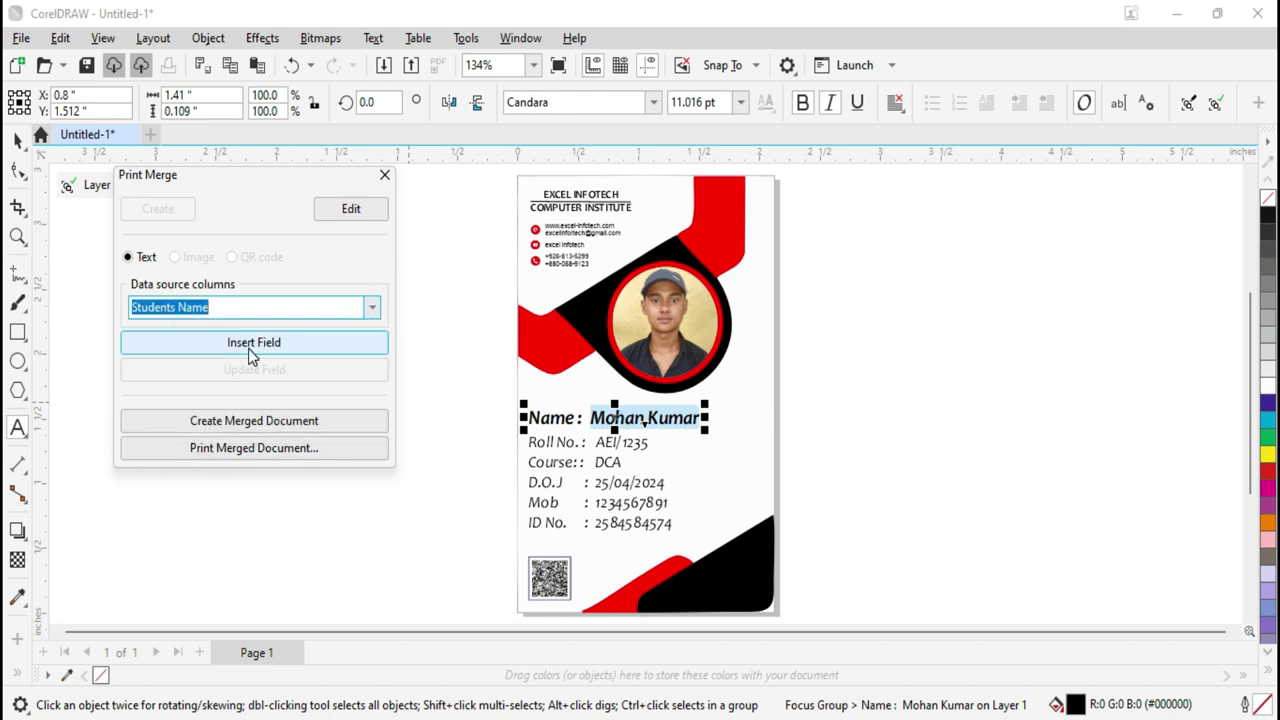
click(250, 346)
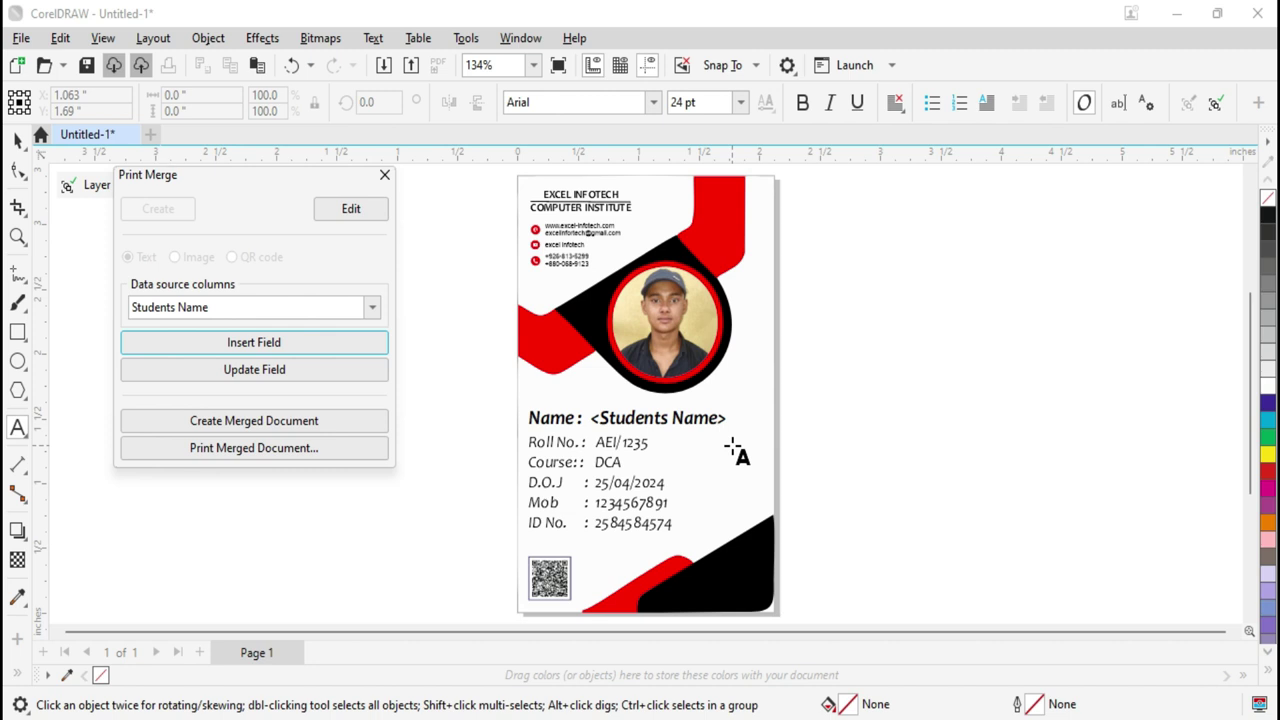
Replace the sample roll number on the card with the Roll No merge field
click(606, 443)
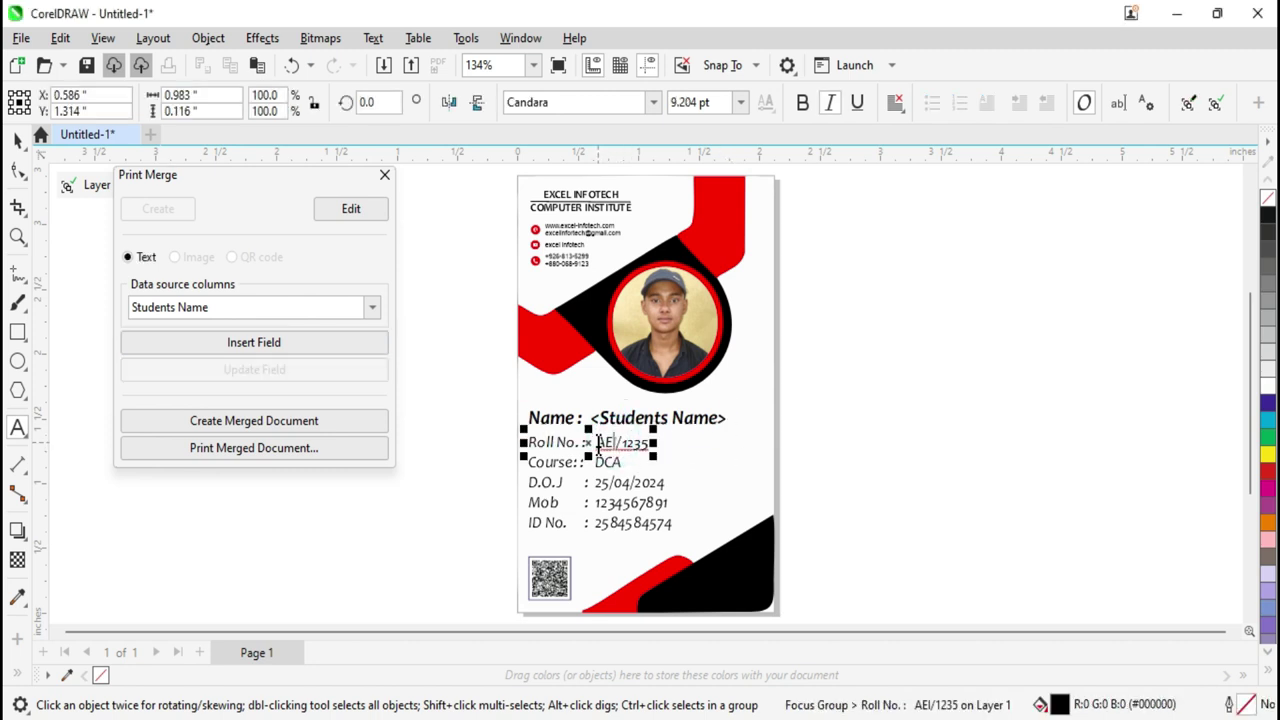
drag(597, 443, 650, 443)
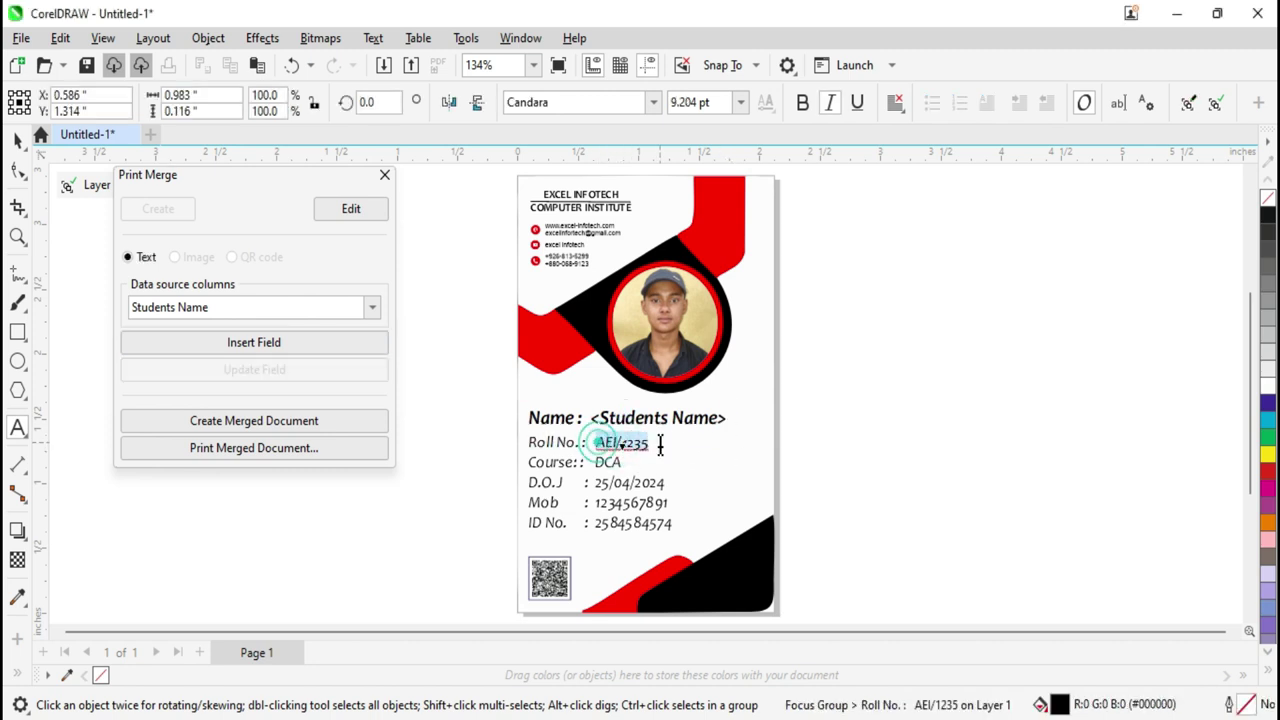
click(371, 311)
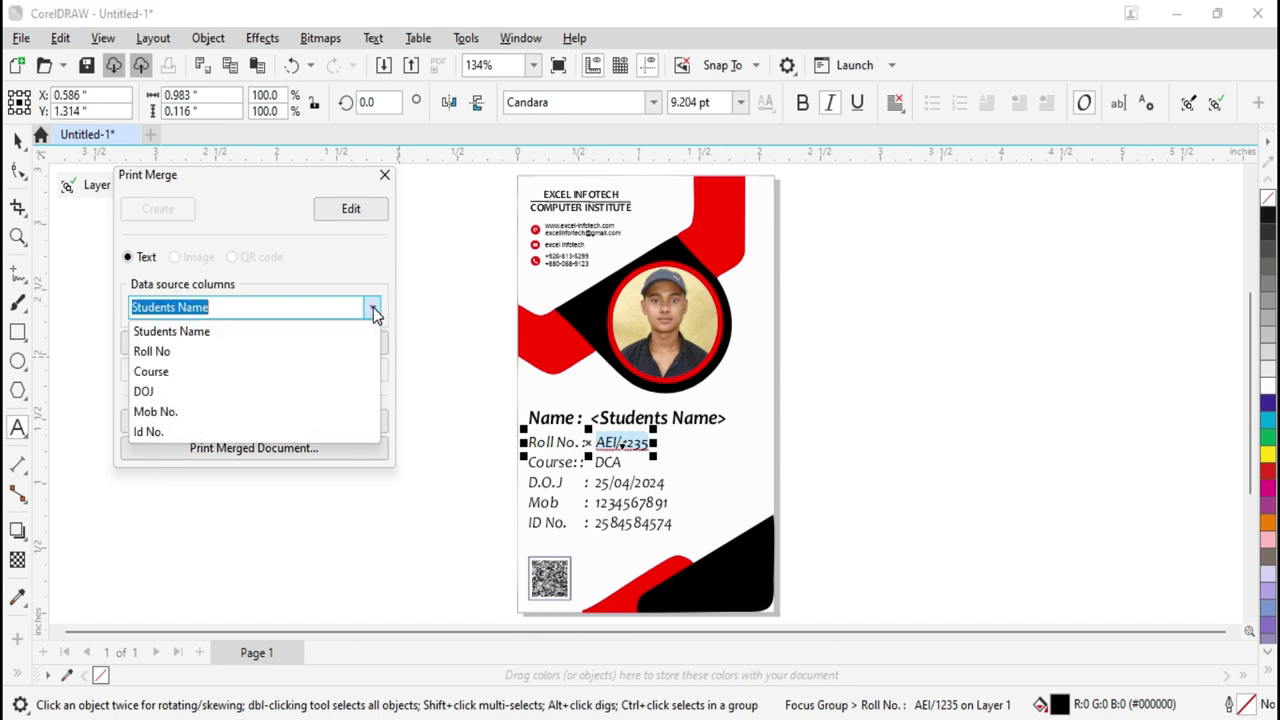
click(172, 352)
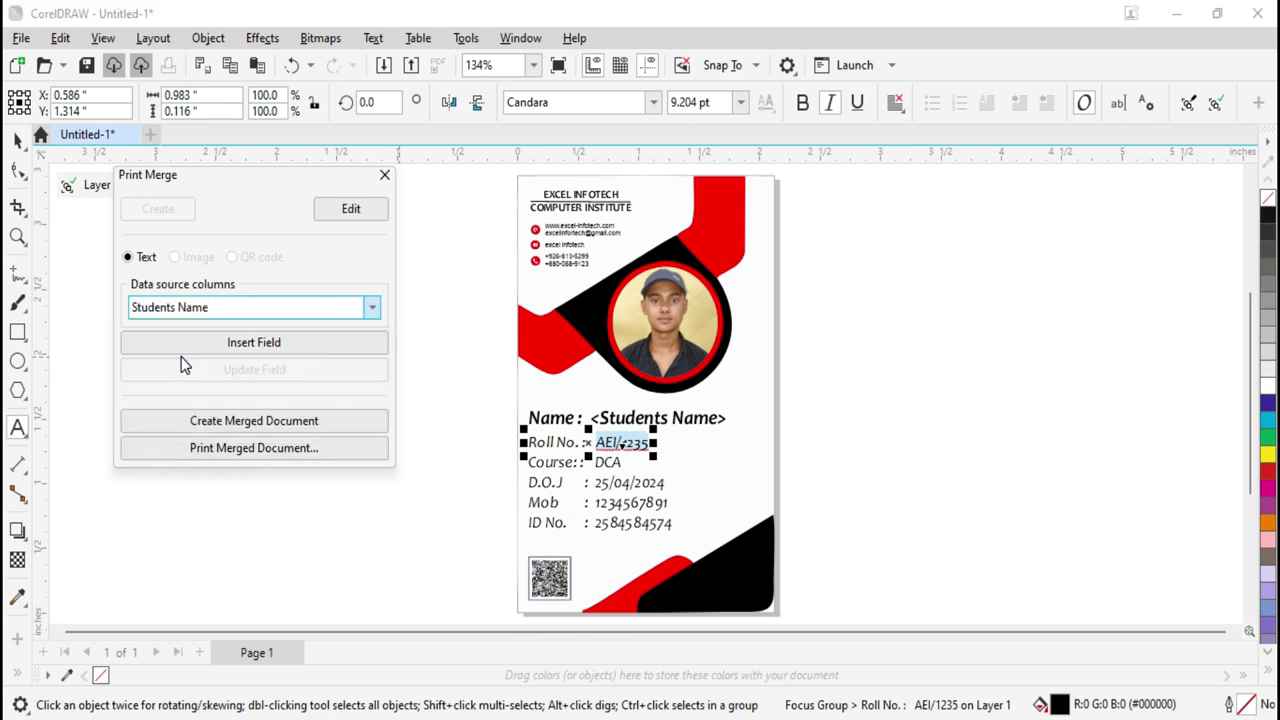
click(279, 346)
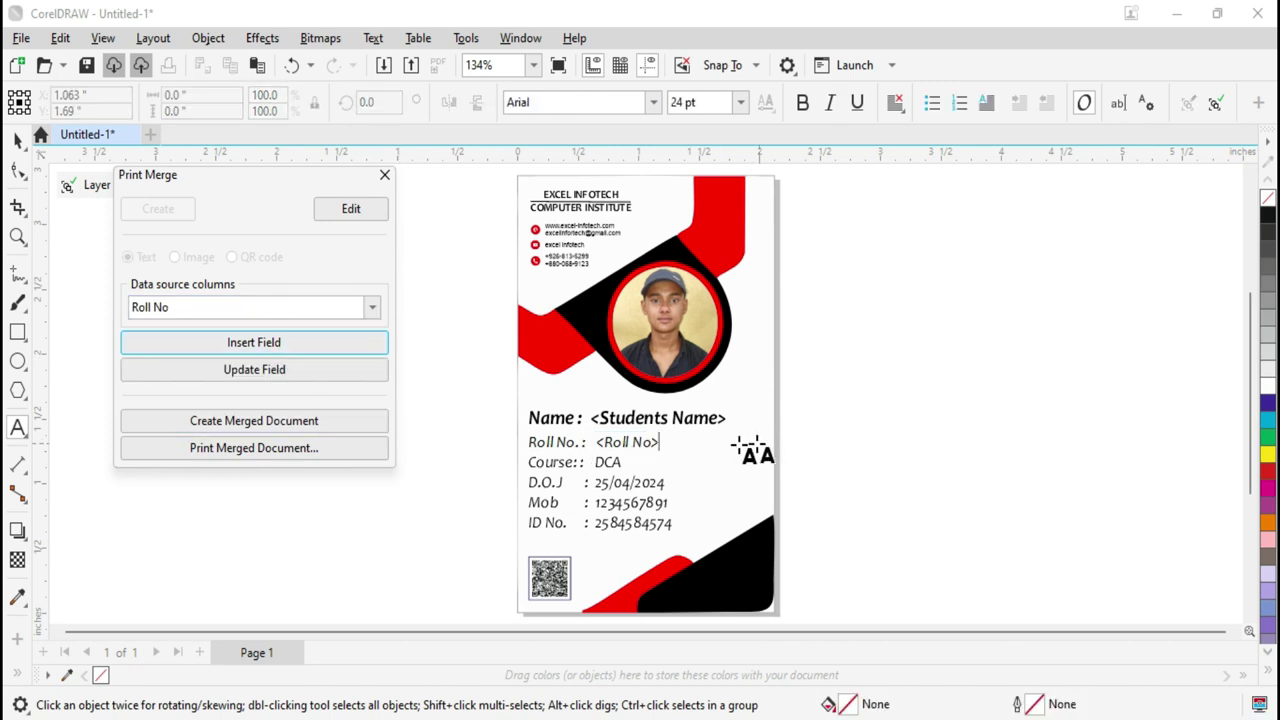
Replace the DCA text on the card's course line with the Course merge field
double_click(605, 463)
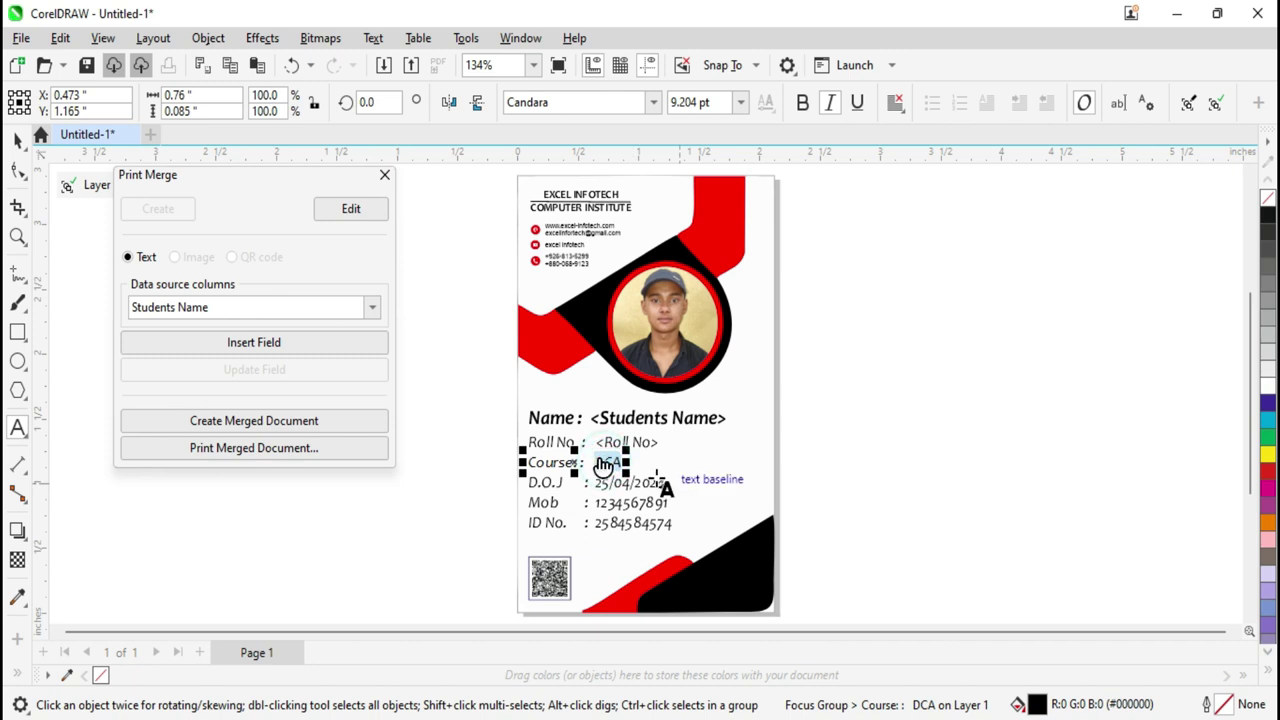
click(372, 309)
click(214, 371)
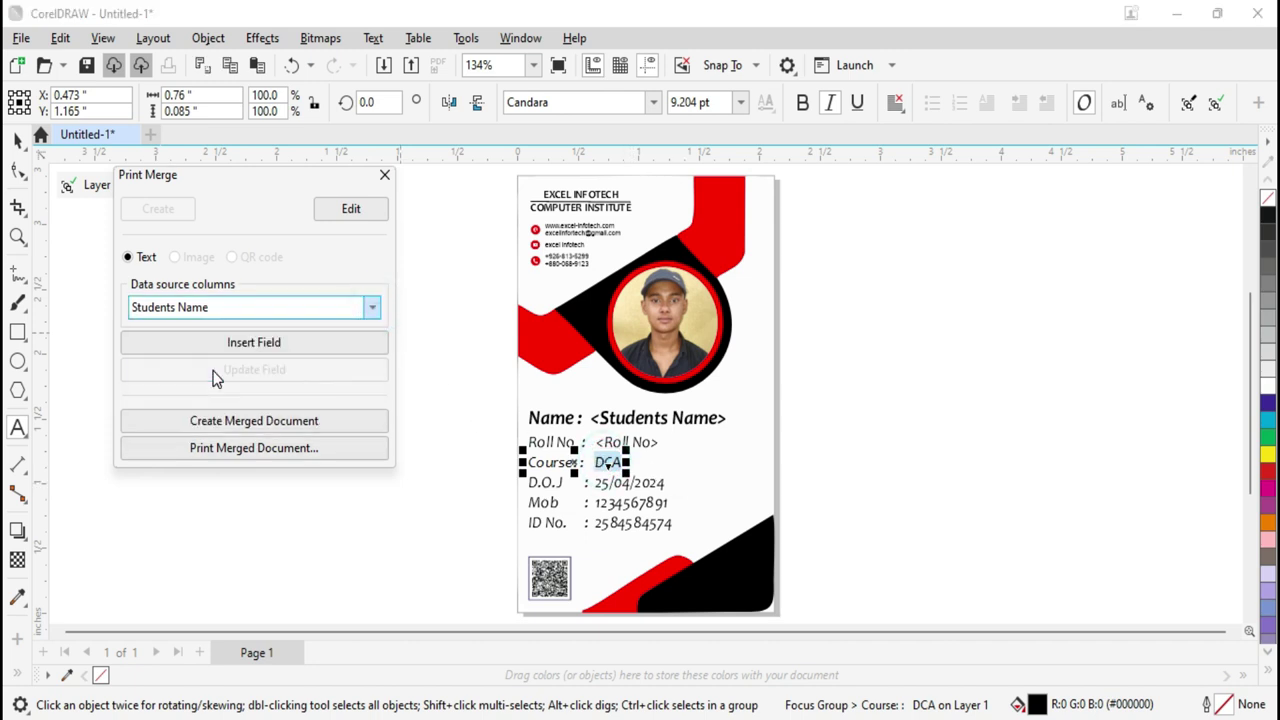
click(294, 347)
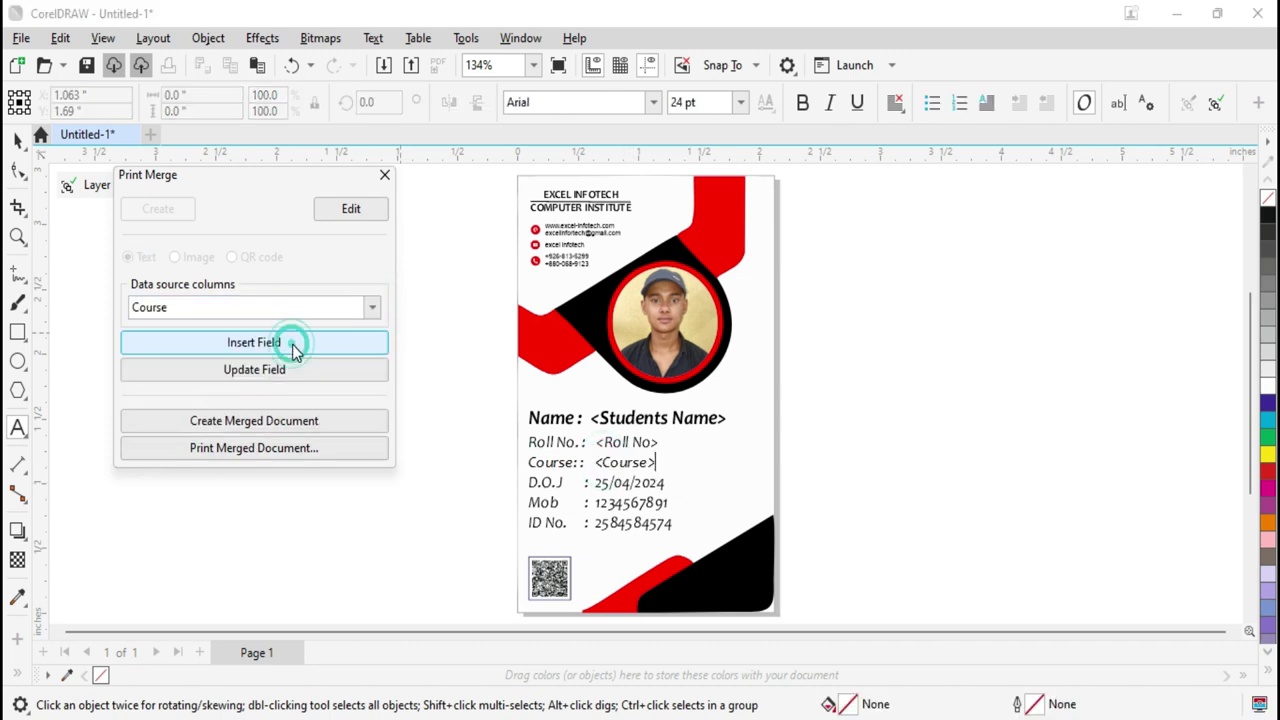
Replace the sample joining date on the D.O.J line with the DOJ merge field
click(612, 483)
double_click(594, 481)
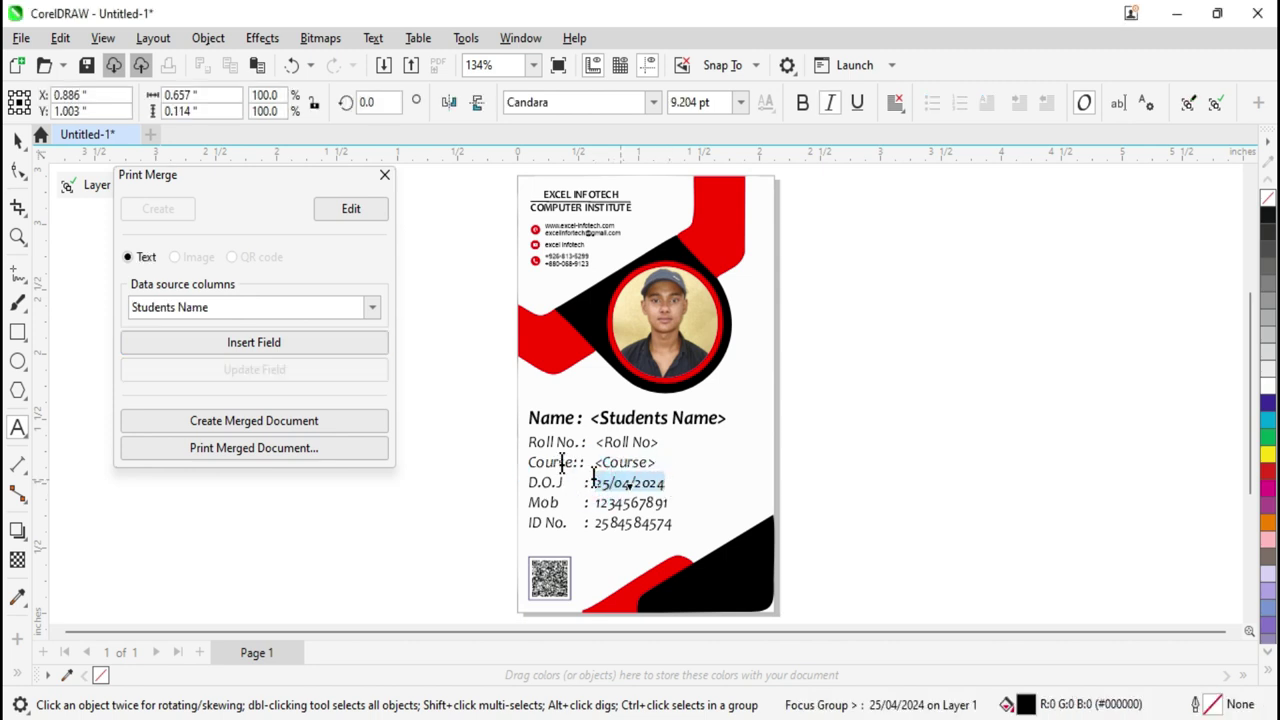
click(372, 308)
click(213, 396)
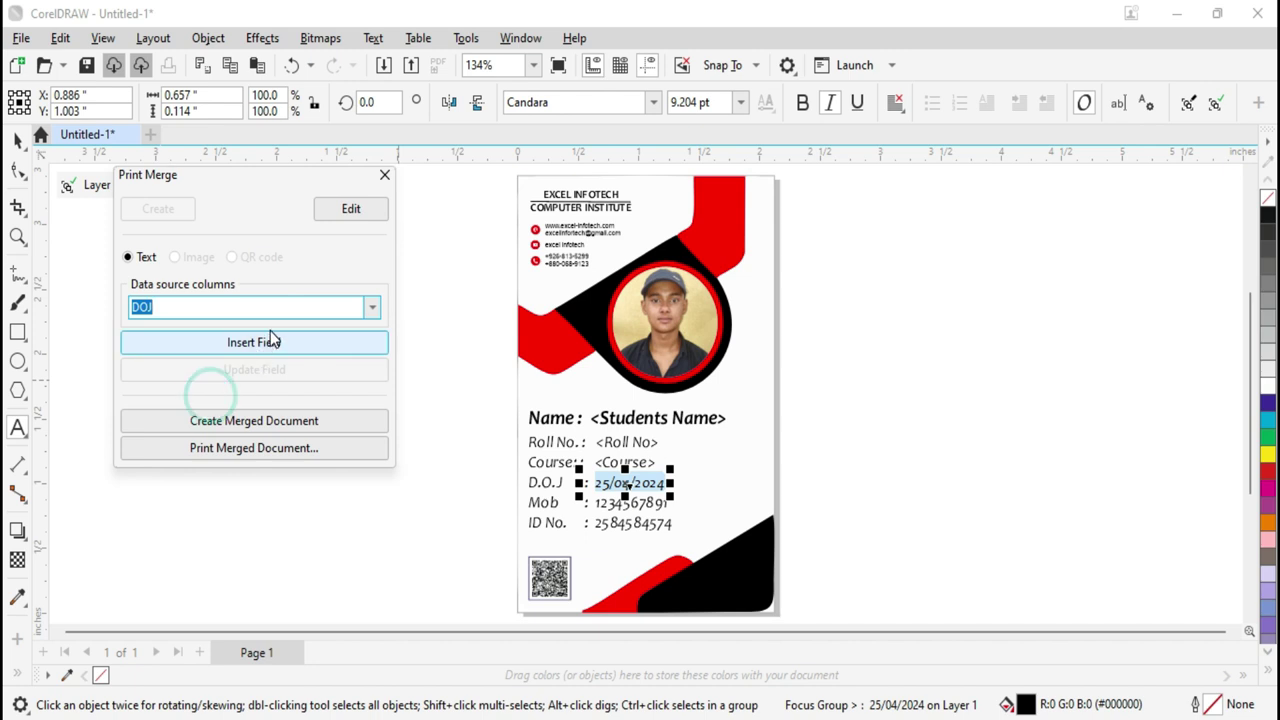
click(263, 342)
Replace the sample mobile number on the Mob line with the Mob No. merge field
drag(598, 503, 668, 503)
click(372, 307)
click(254, 408)
click(254, 342)
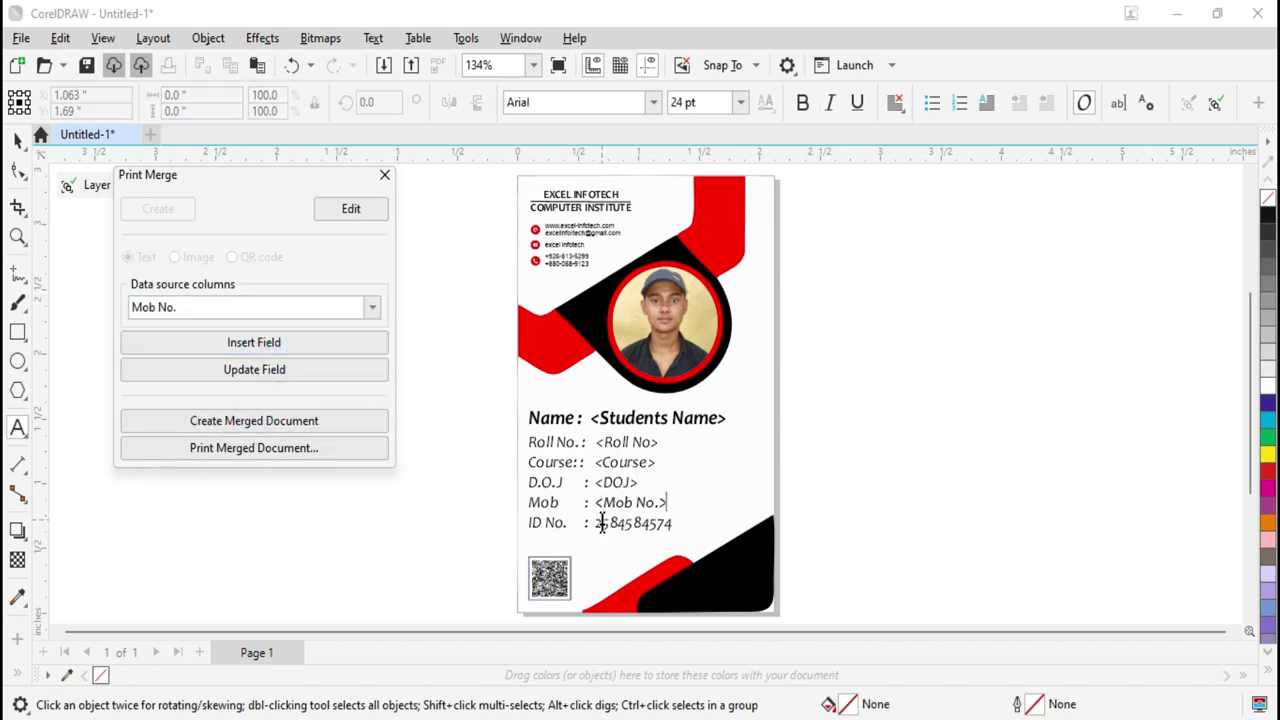
Replace the sample ID number with the Id No. merge field and create the merged document
drag(597, 523, 672, 523)
click(372, 307)
click(150, 431)
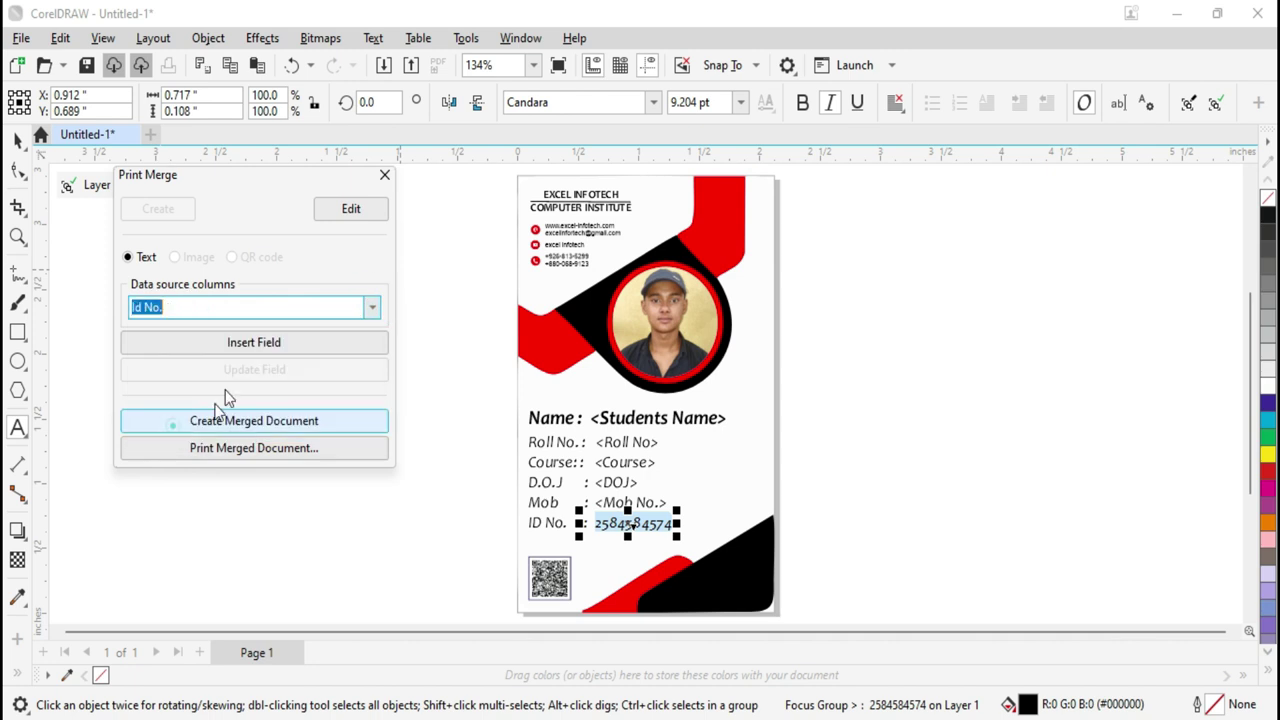
click(258, 342)
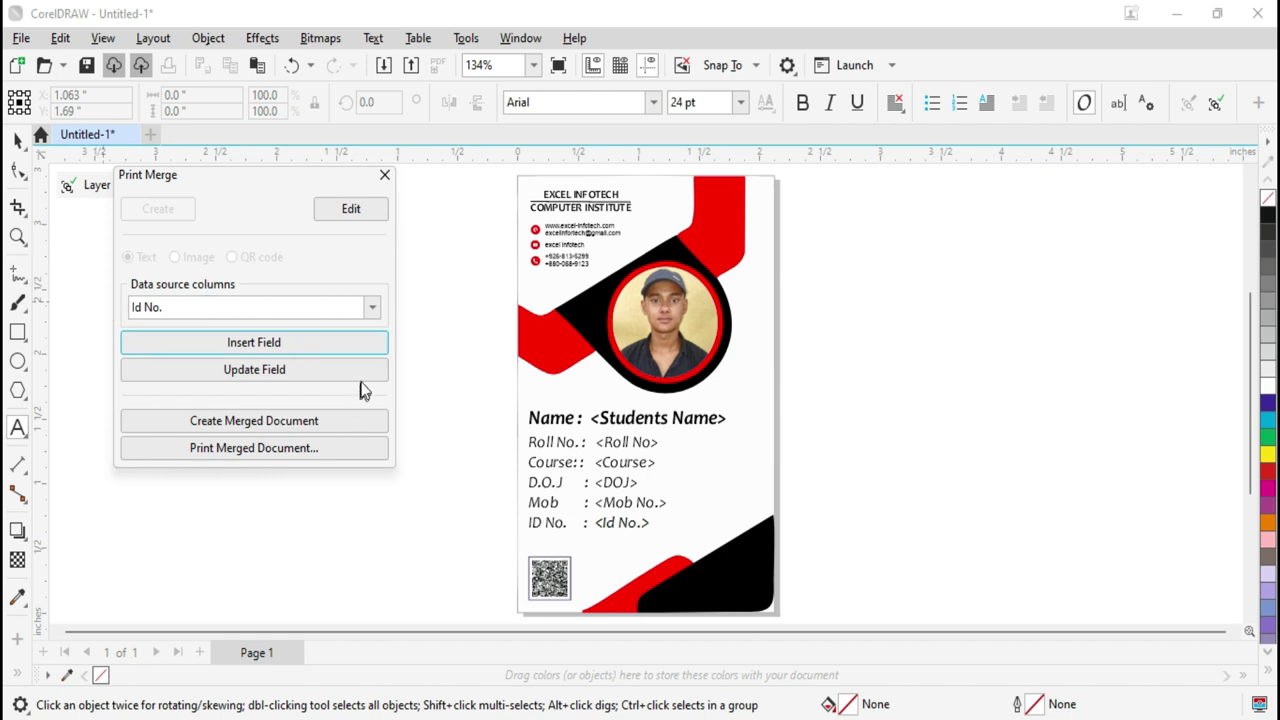
click(262, 424)
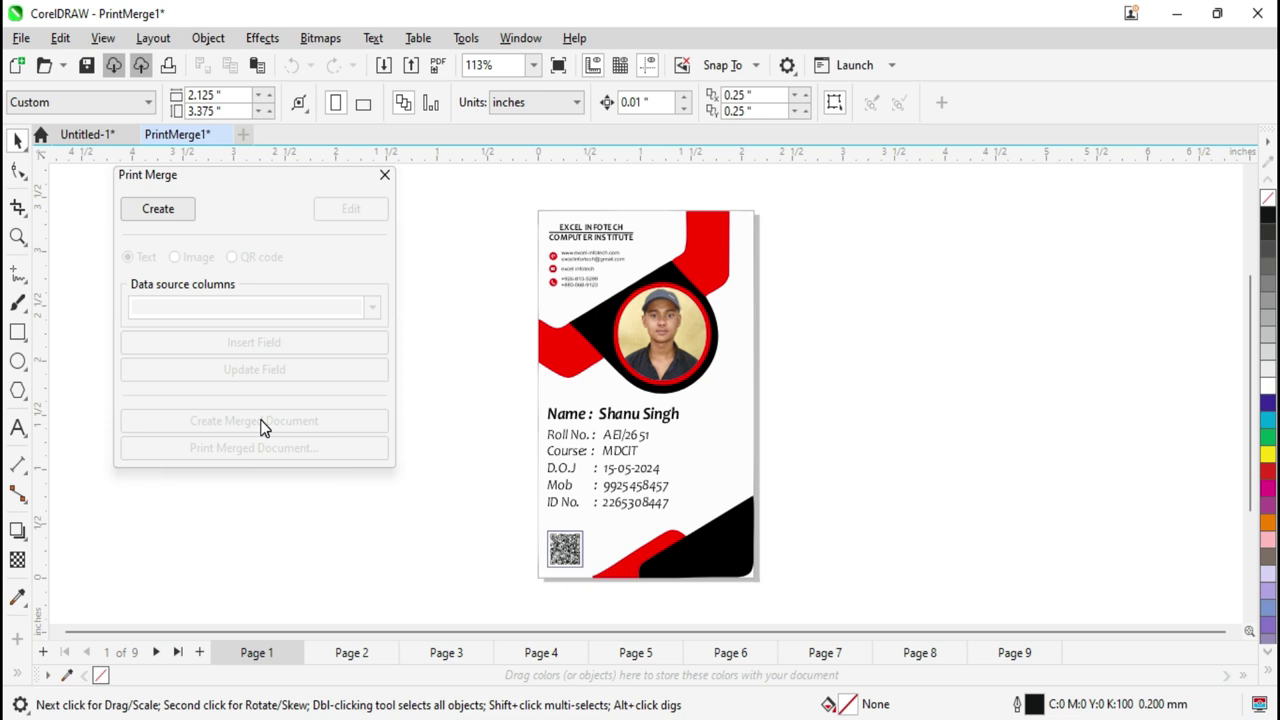
Check the student details on the merged cards on pages 1 to 7, viewing page 1 last
click(351, 655)
click(466, 658)
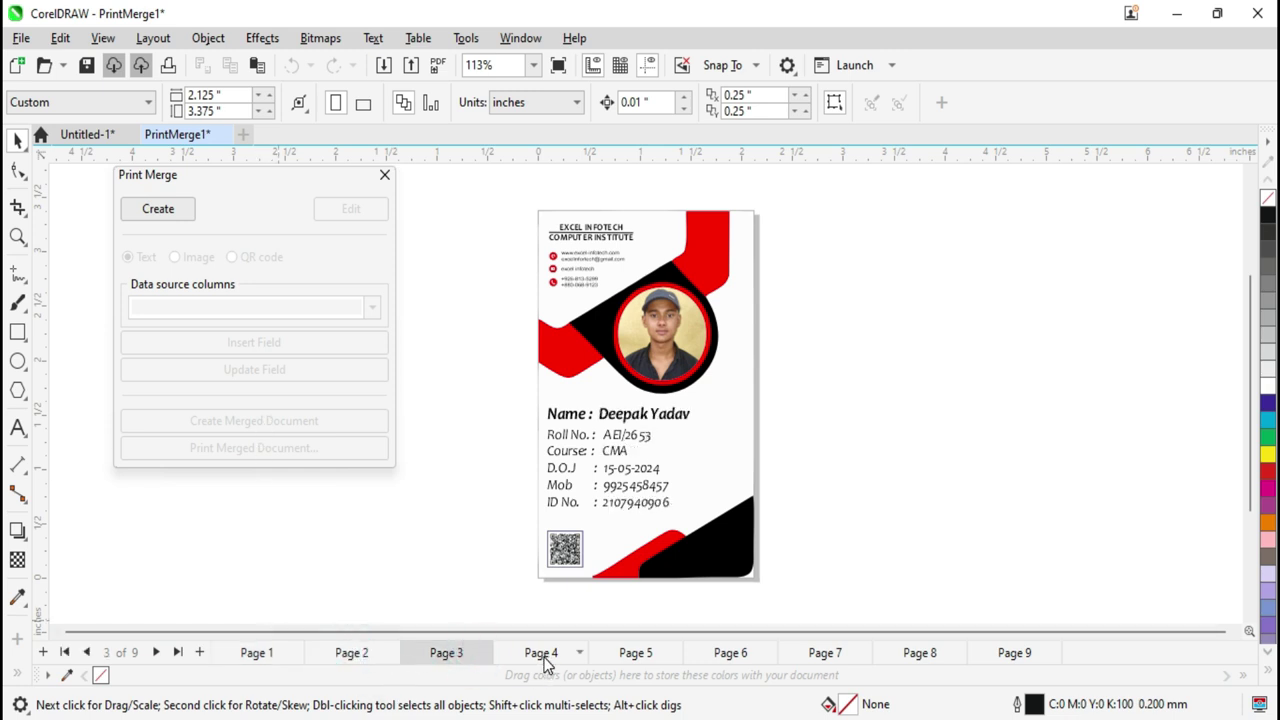
click(543, 658)
click(635, 655)
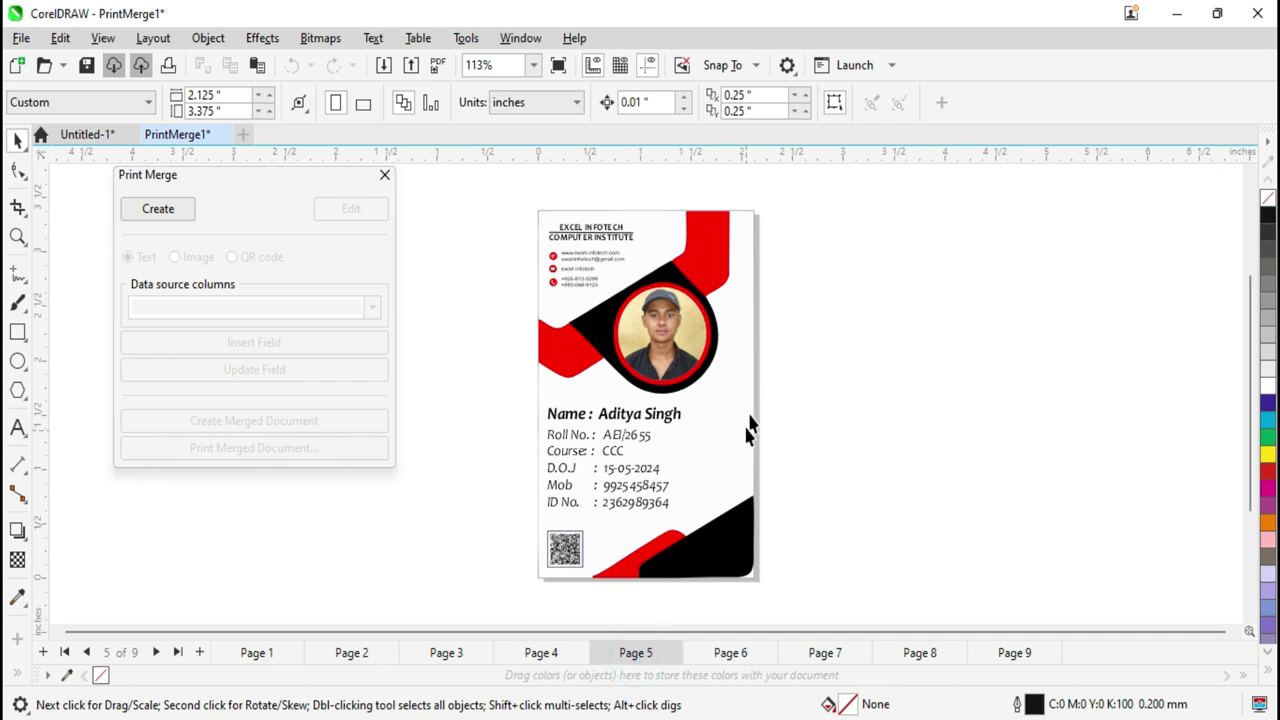
scroll(692, 390, up, 2)
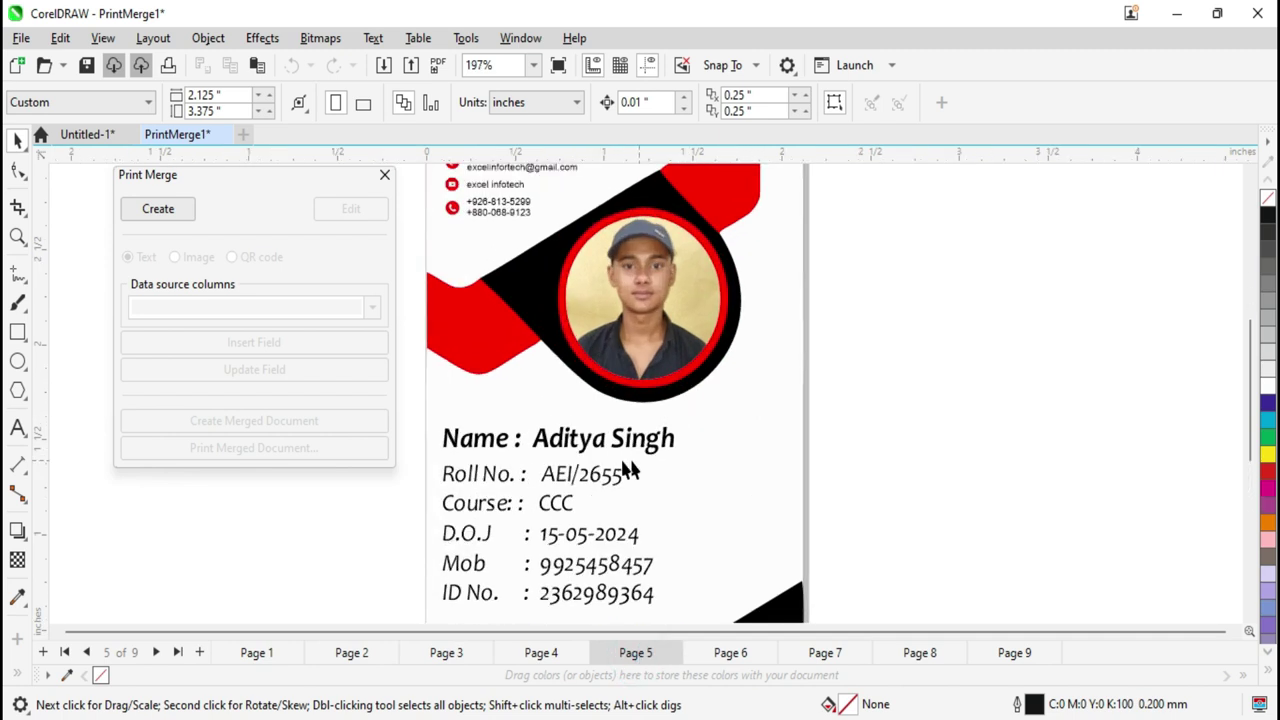
click(732, 655)
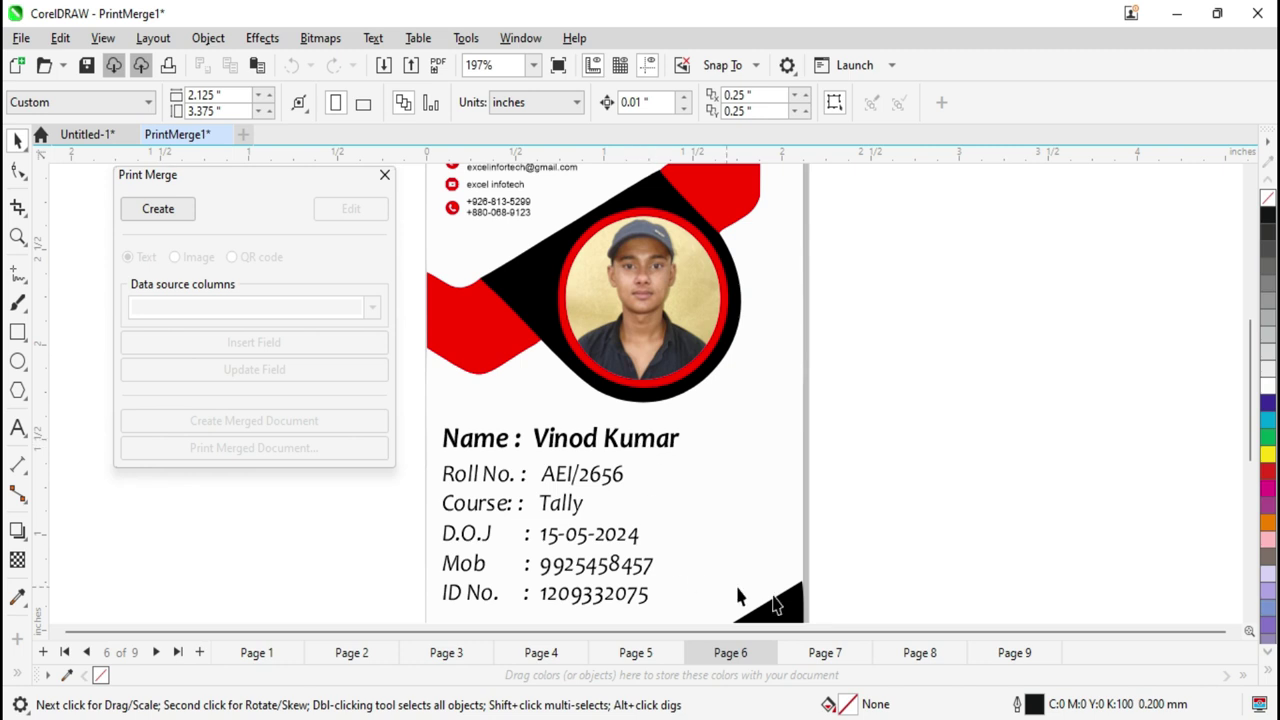
click(825, 654)
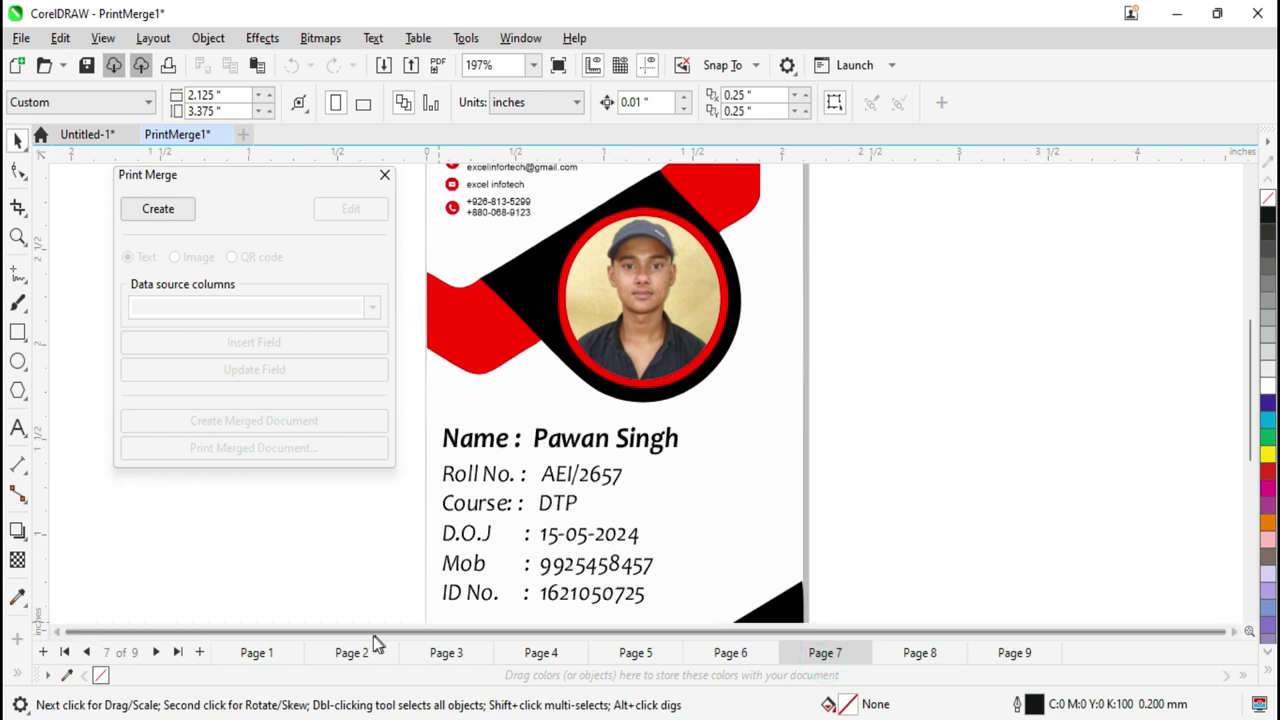
click(347, 652)
click(260, 652)
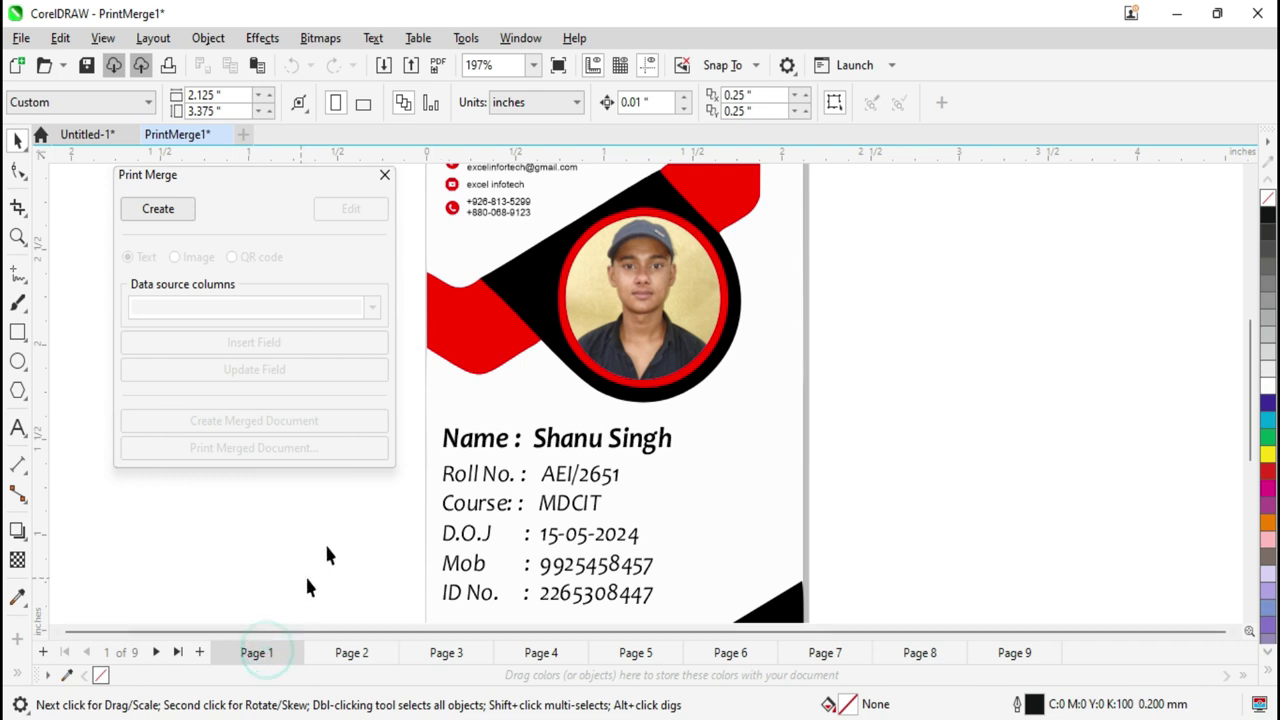
key(shift+F4)
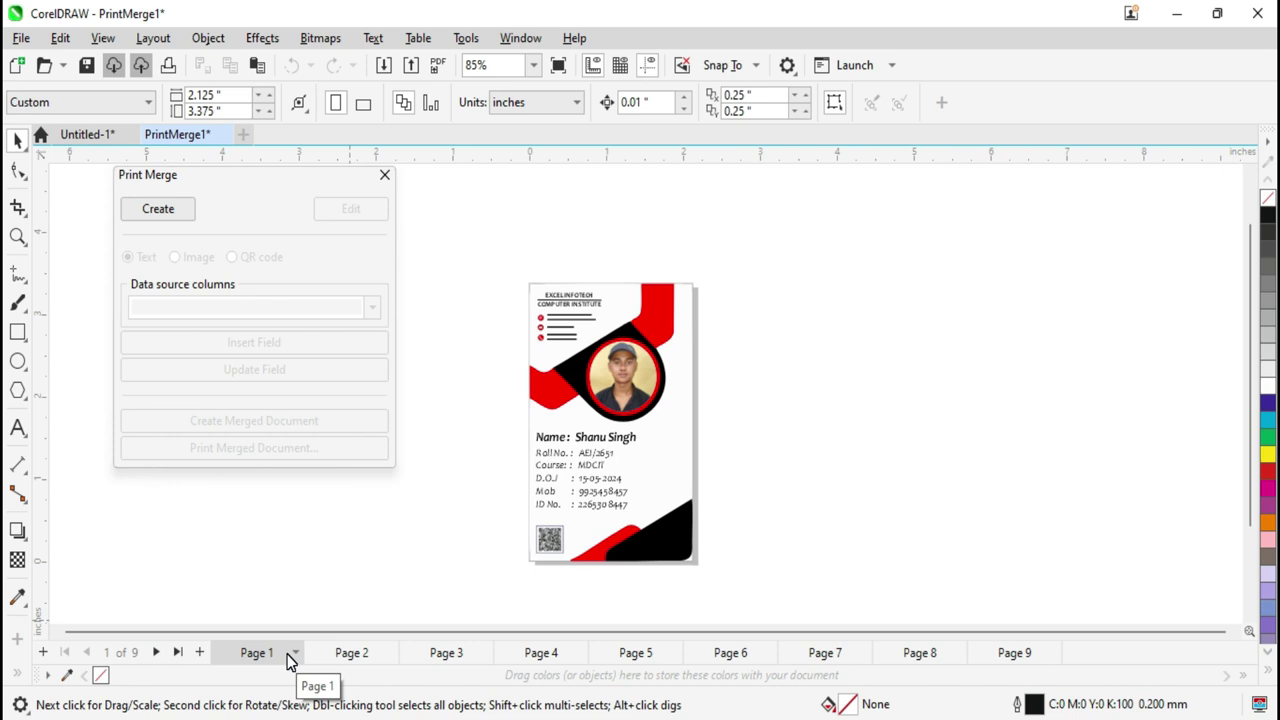
Inspect the merged card on page 3 up close, including its photo and student details
click(446, 652)
click(774, 426)
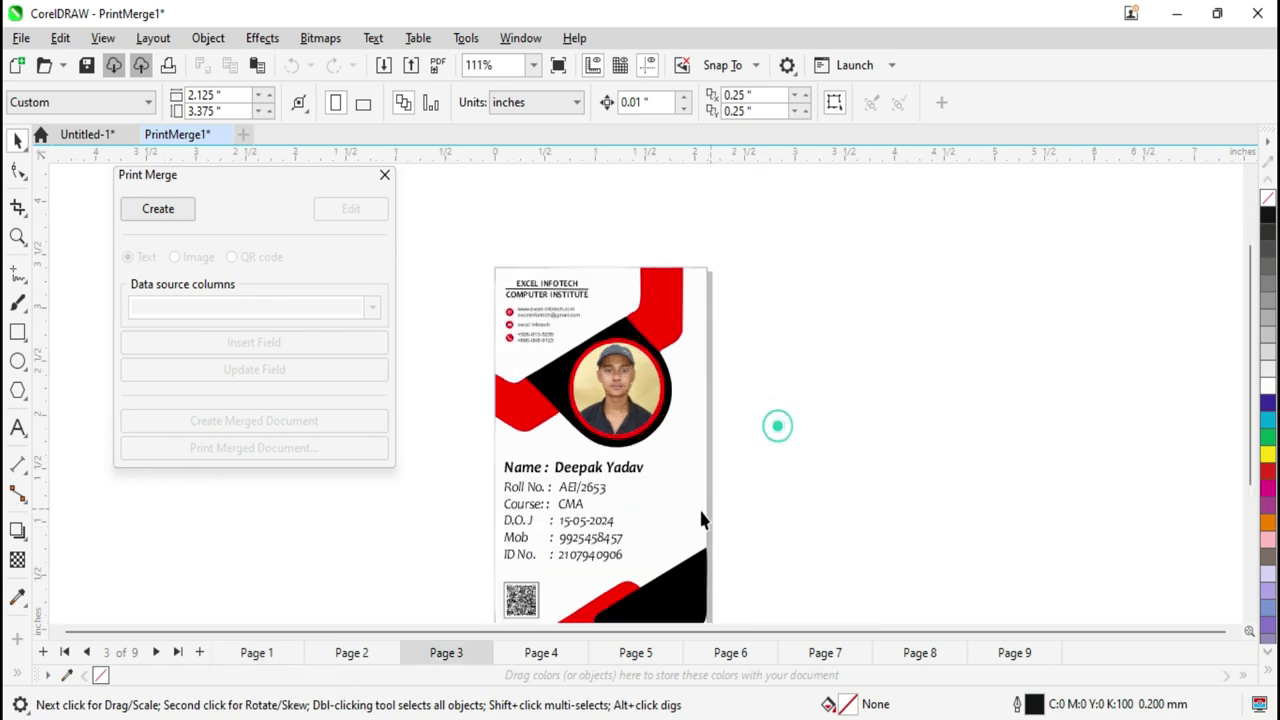
scroll(650, 380, up, 5)
scroll(570, 415, down, 4)
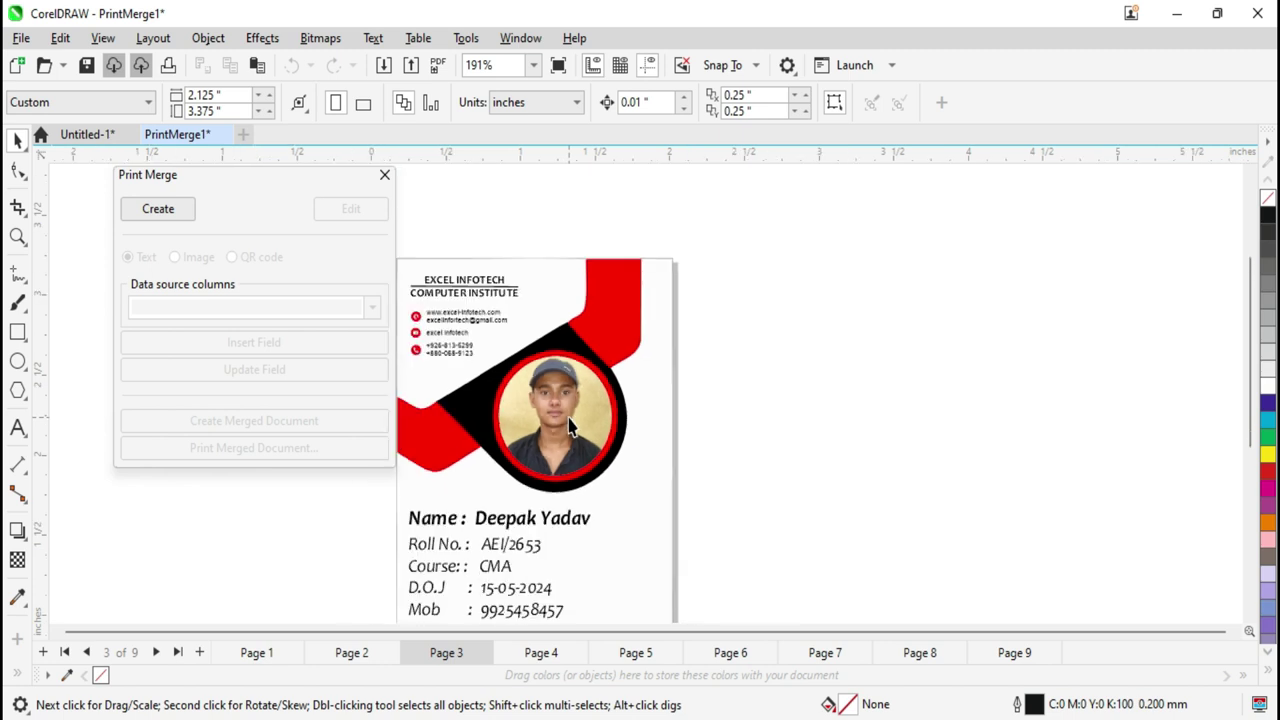
scroll(748, 422, up, 1)
scroll(750, 422, down, 1)
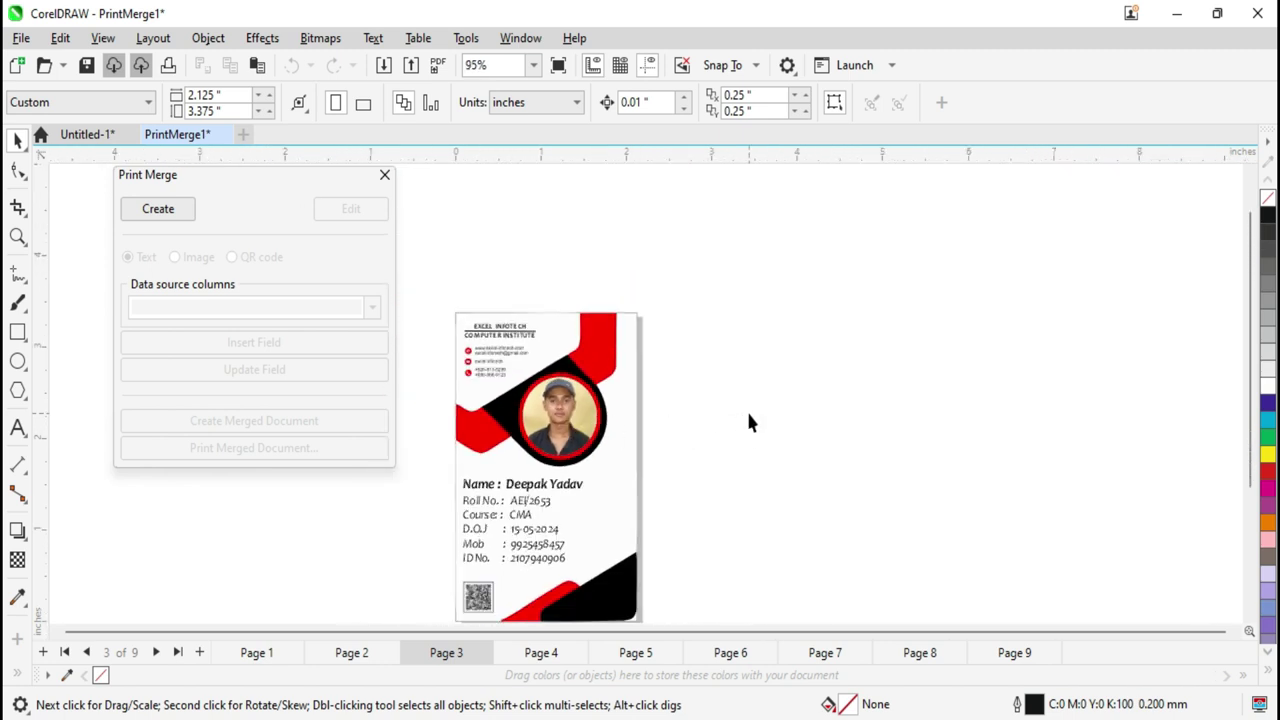